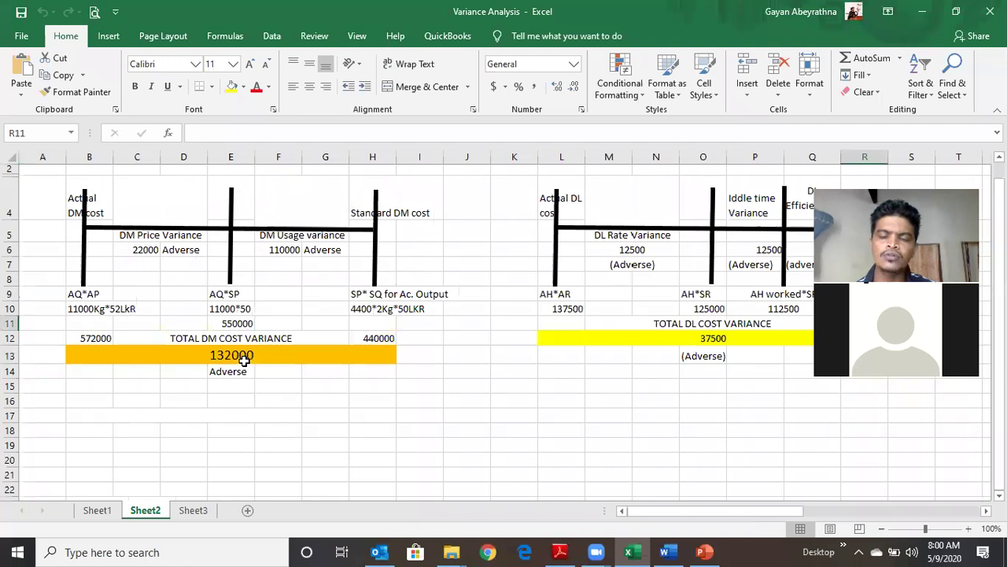
# Step: Review the direct labour variance diagram on Sheet2, from the total cost variance up to the rate and efficiency variance headings
pyautogui.press('Left')
pyautogui.press('Left')
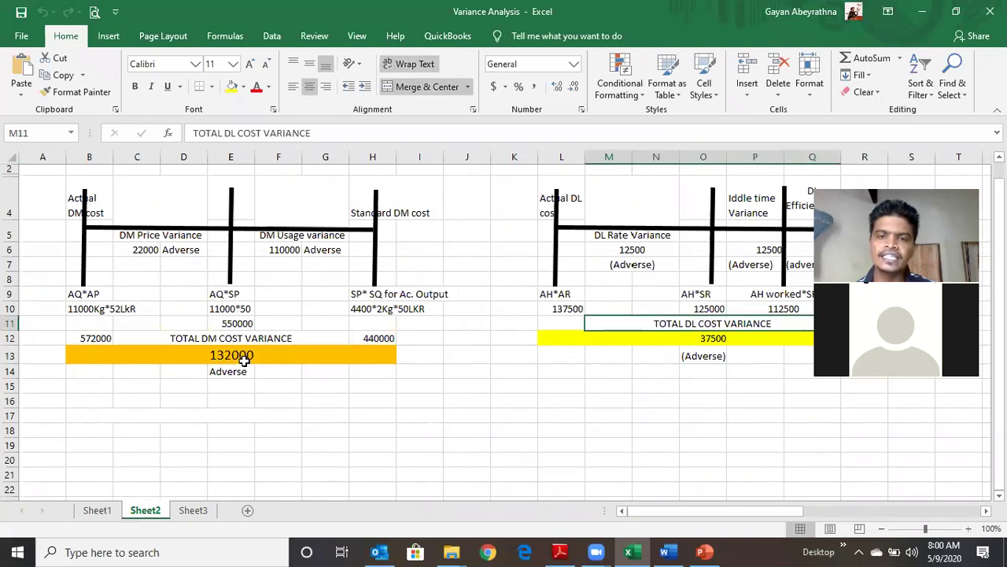
pyautogui.press('Right')
pyautogui.press('Up')
pyautogui.press('Up')
pyautogui.press('Up')
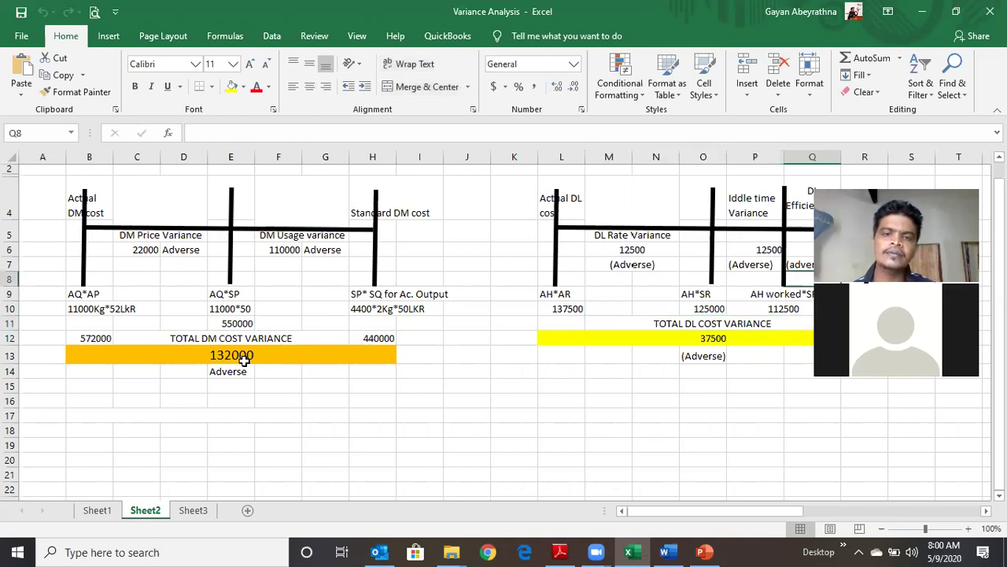
pyautogui.press('Up')
pyautogui.press('Left')
pyautogui.press('Left')
pyautogui.press('Up')
pyautogui.press('Up')
pyautogui.press('Left')
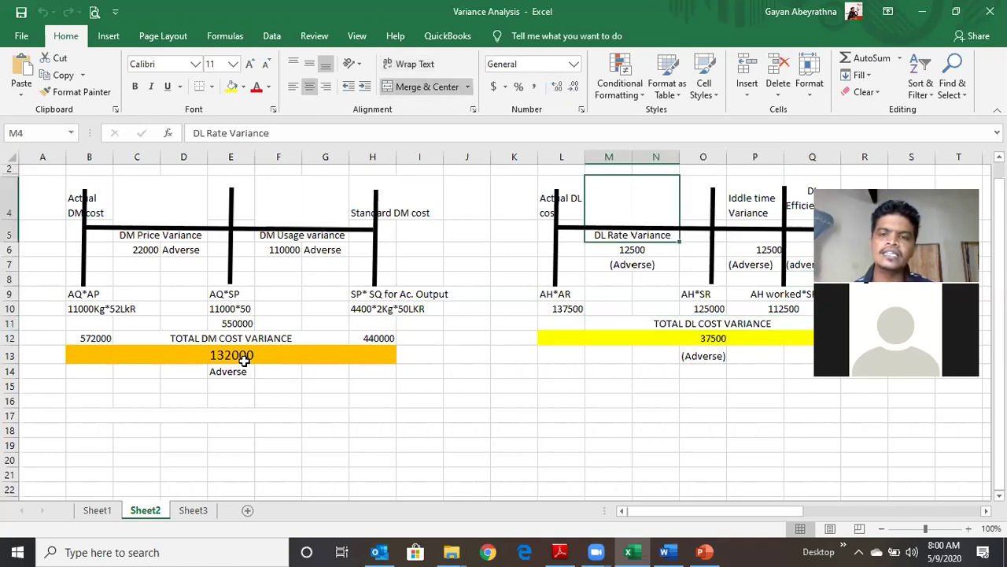
pyautogui.press('Right')
pyautogui.press('Right')
pyautogui.press('Right')
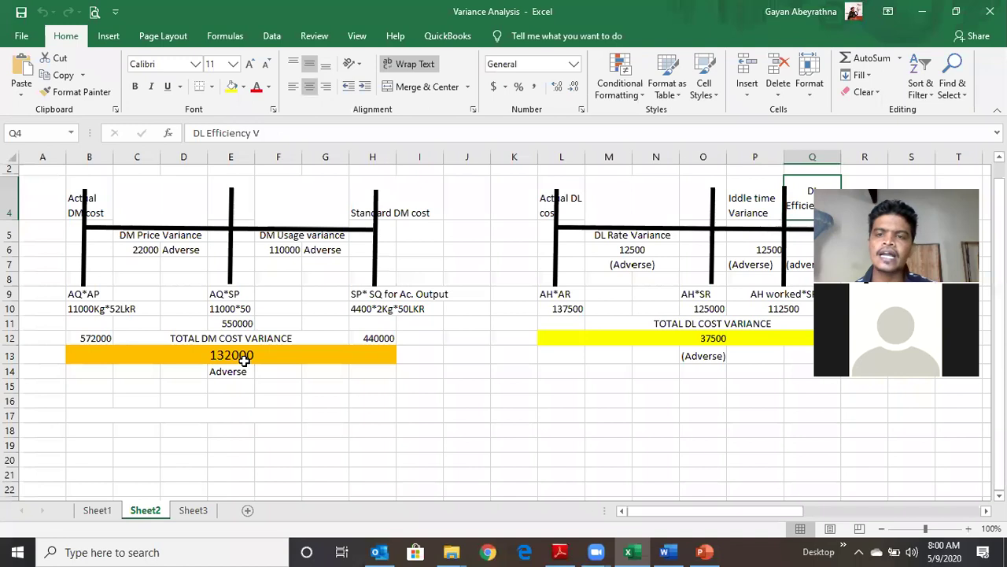
# Step: Examine the variable overhead diagram's expenditure and efficiency variances on Sheet2
pyautogui.press('Right')
pyautogui.press('Right')
pyautogui.press('Right')
pyautogui.press('Right')
pyautogui.press('Right')
pyautogui.press('Right')
pyautogui.press('Right')
pyautogui.press('Right')
pyautogui.press('Right')
pyautogui.press('Right')
pyautogui.press('Right')
pyautogui.press('Right')
pyautogui.press('Right')
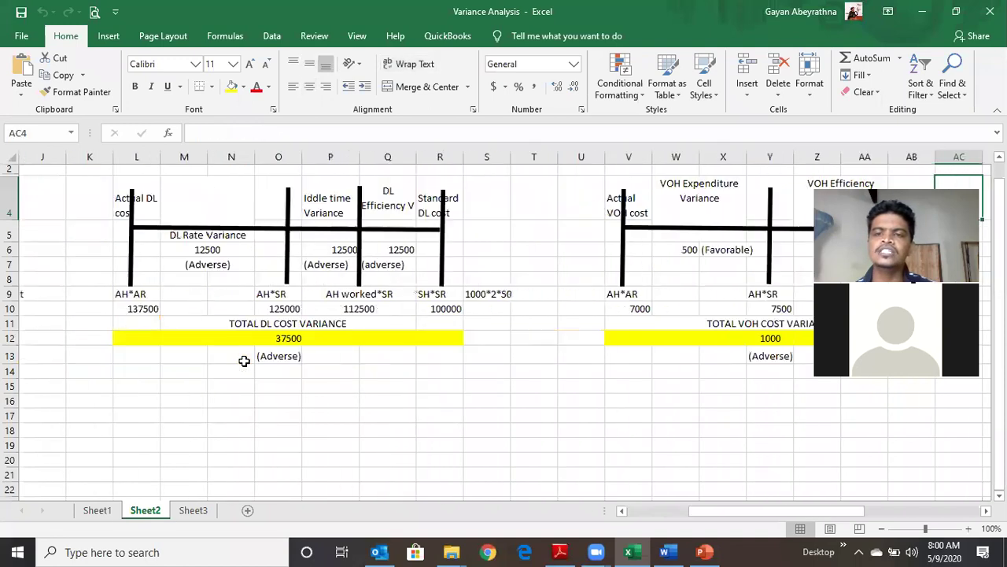
pyautogui.press('Left')
pyautogui.press('Left')
pyautogui.press('Left')
pyautogui.press('Down')
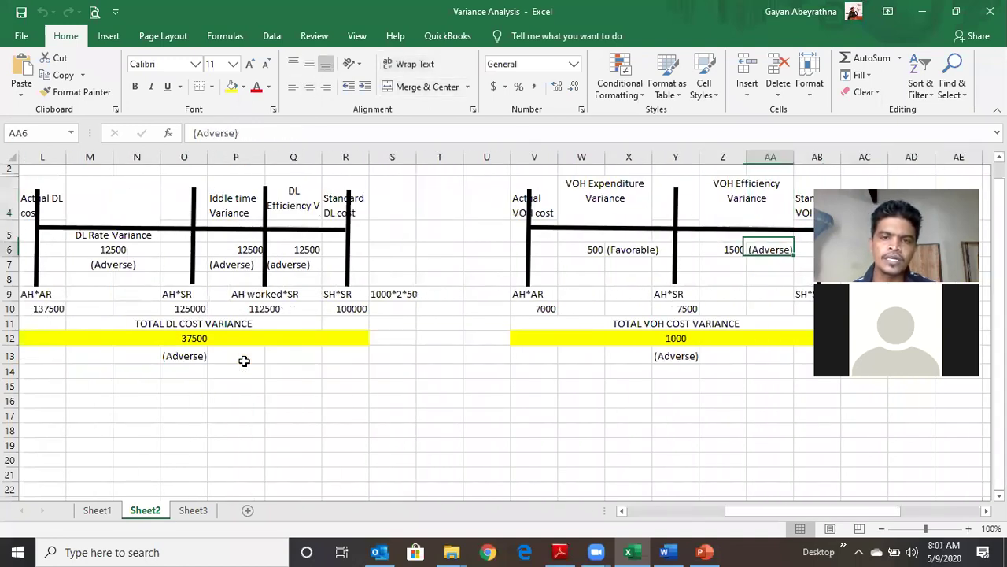
pyautogui.press('Left')
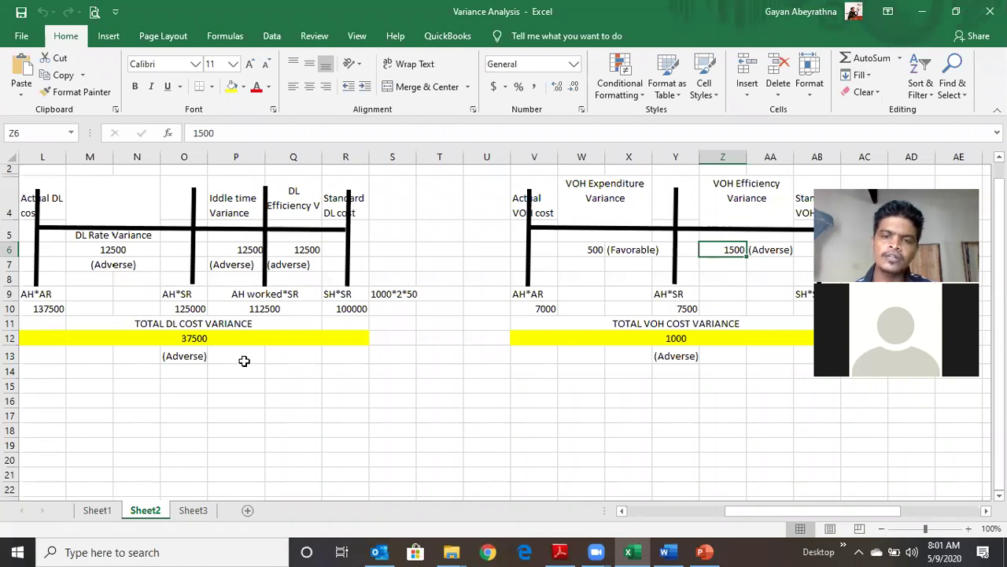
pyautogui.press('Down')
pyautogui.press('Down')
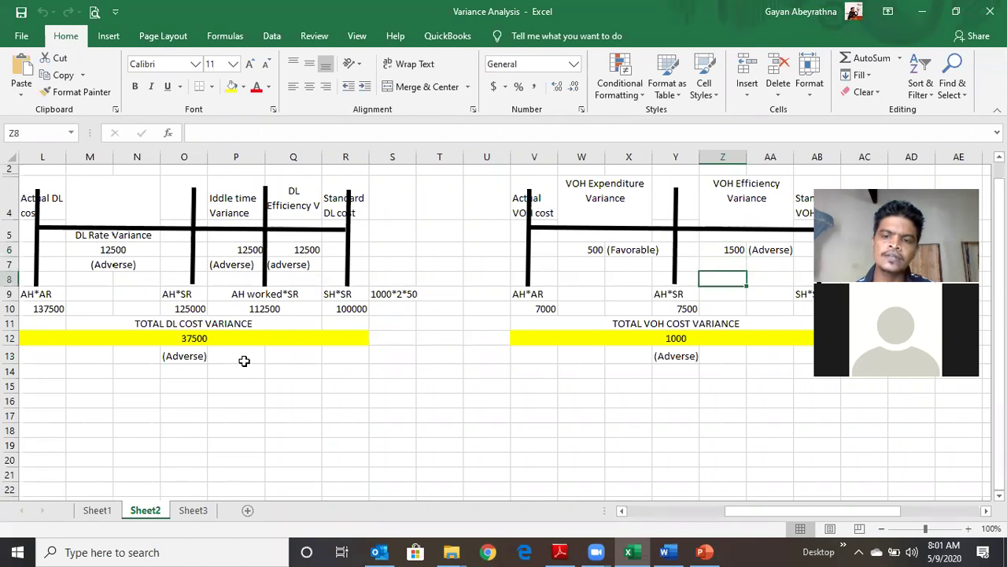
pyautogui.press('Left')
pyautogui.press('Left')
pyautogui.press('Up')
pyautogui.press('Up')
pyautogui.press('Up')
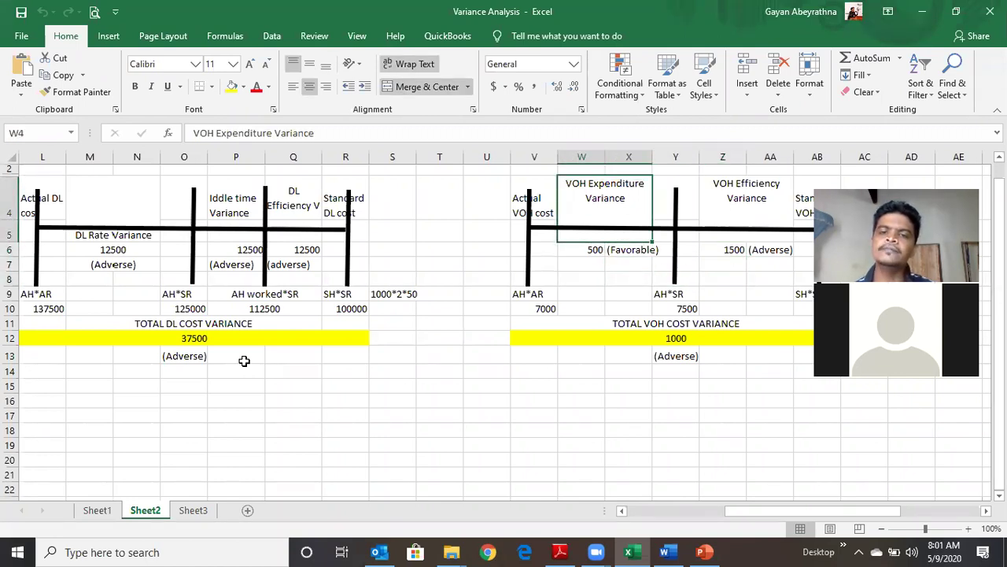
pyautogui.press('Right')
pyautogui.press('Right')
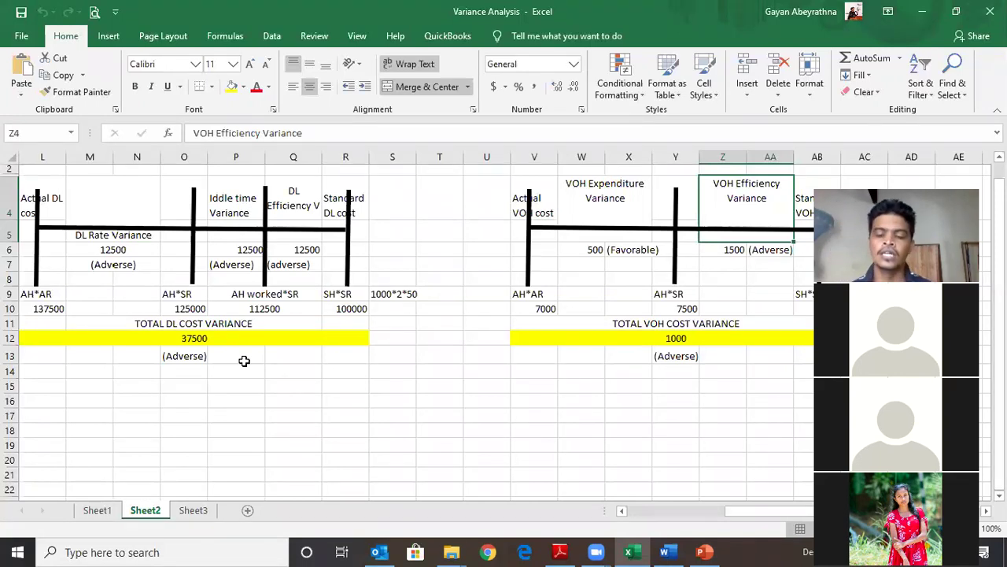
# Step: Switch to the Standard Costing presentation in PowerPoint and go through its slides to the one on fixed overhead expenditure variance
pyautogui.click(698, 552)
pyautogui.press('Down')
pyautogui.press('Down')
pyautogui.press('Down')
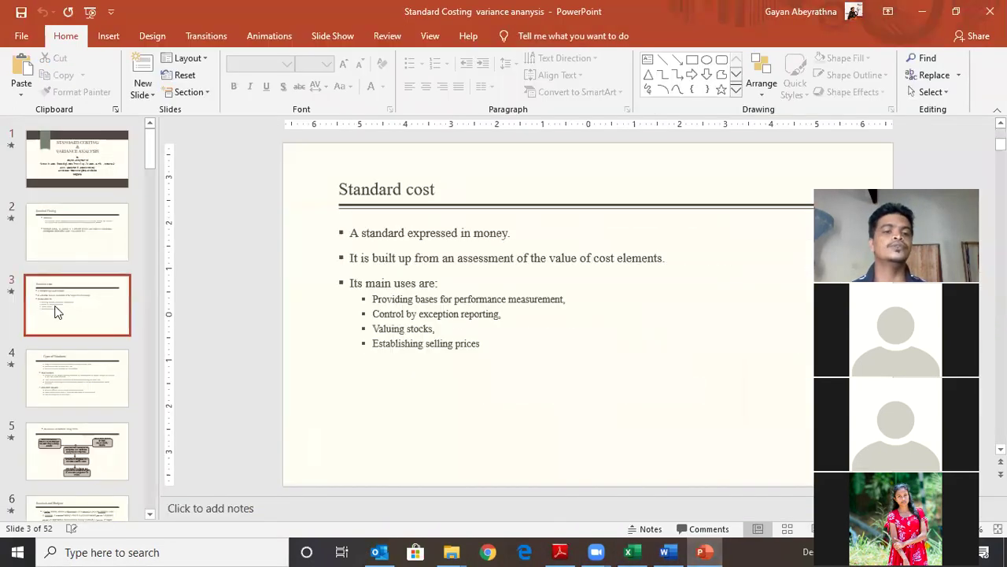
pyautogui.press('Down')
pyautogui.press('Down')
pyautogui.press('Down')
pyautogui.press('Down')
pyautogui.press('Down')
pyautogui.press('Down')
pyautogui.press('Down')
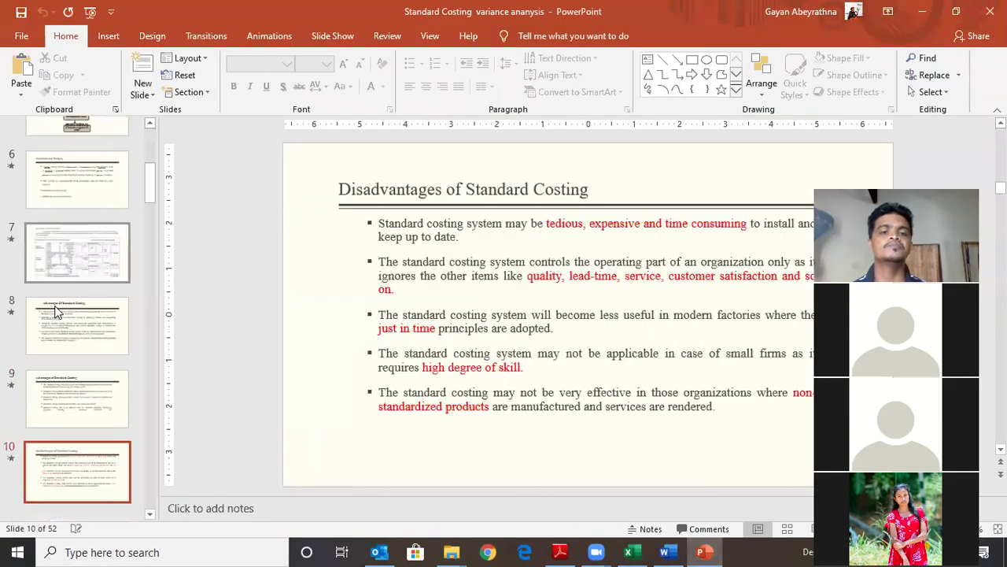
pyautogui.press('Down')
pyautogui.press('Down')
pyautogui.press('Down')
pyautogui.press('Down')
pyautogui.press('Down')
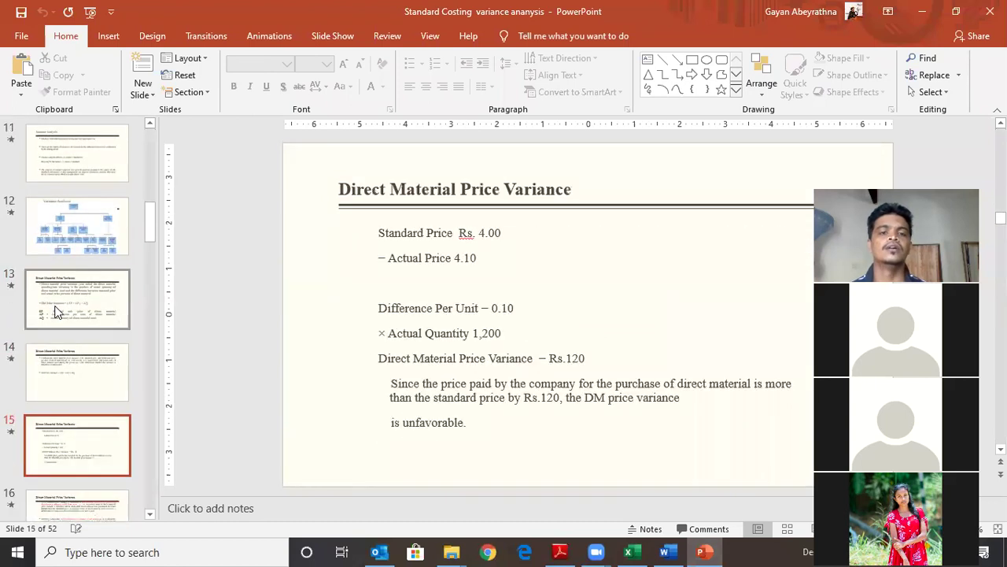
pyautogui.press('Down')
pyautogui.press('Down')
pyautogui.press('Down')
pyautogui.press('Down')
pyautogui.press('Down')
pyautogui.press('Down')
pyautogui.press('Down')
pyautogui.press('Down')
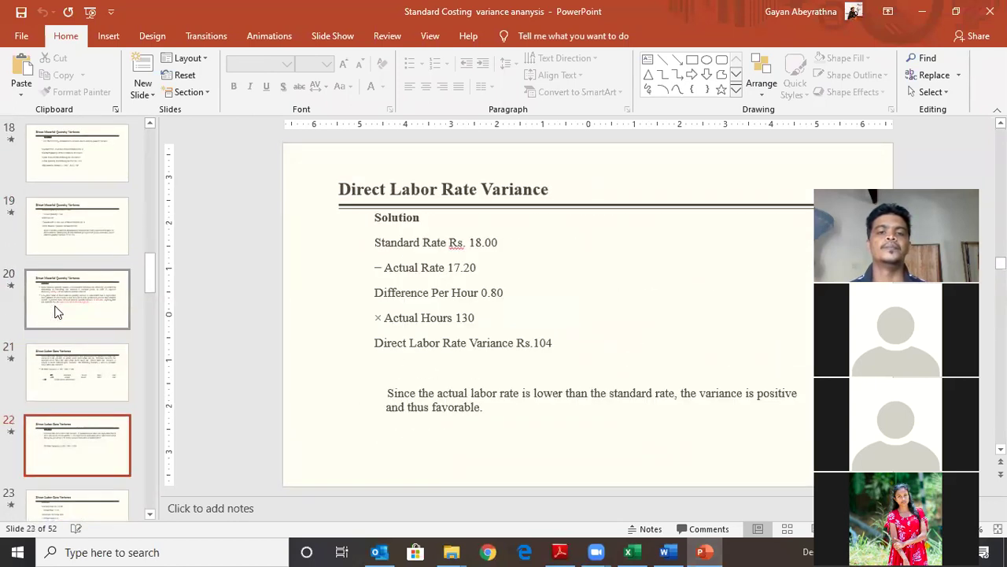
pyautogui.press('Down')
pyautogui.press('Down')
pyautogui.press('Down')
pyautogui.press('Down')
pyautogui.press('Down')
pyautogui.press('Down')
pyautogui.press('Down')
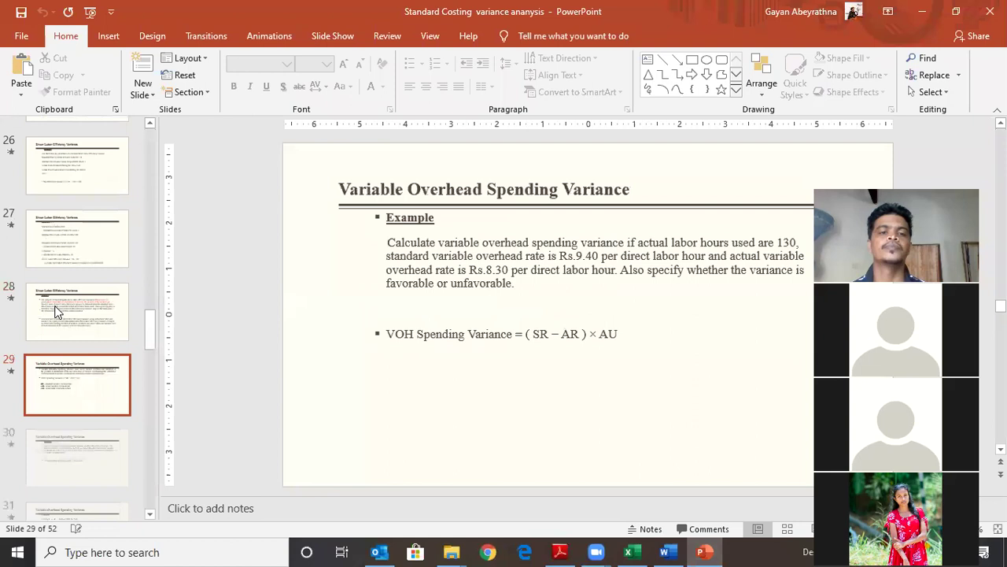
pyautogui.press('Down')
pyautogui.press('Down')
pyautogui.press('Down')
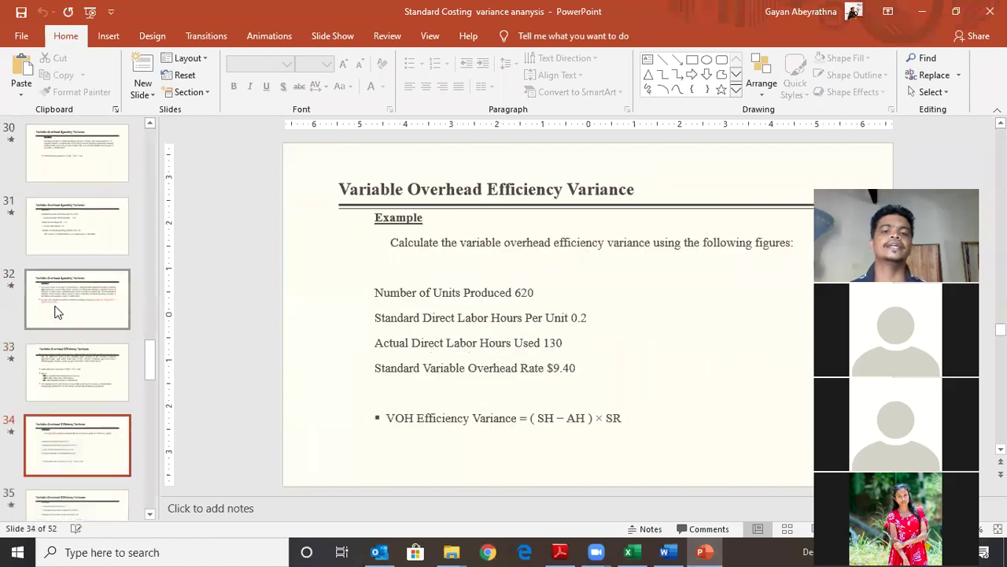
pyautogui.press('Down')
pyautogui.press('Down')
pyautogui.press('Down')
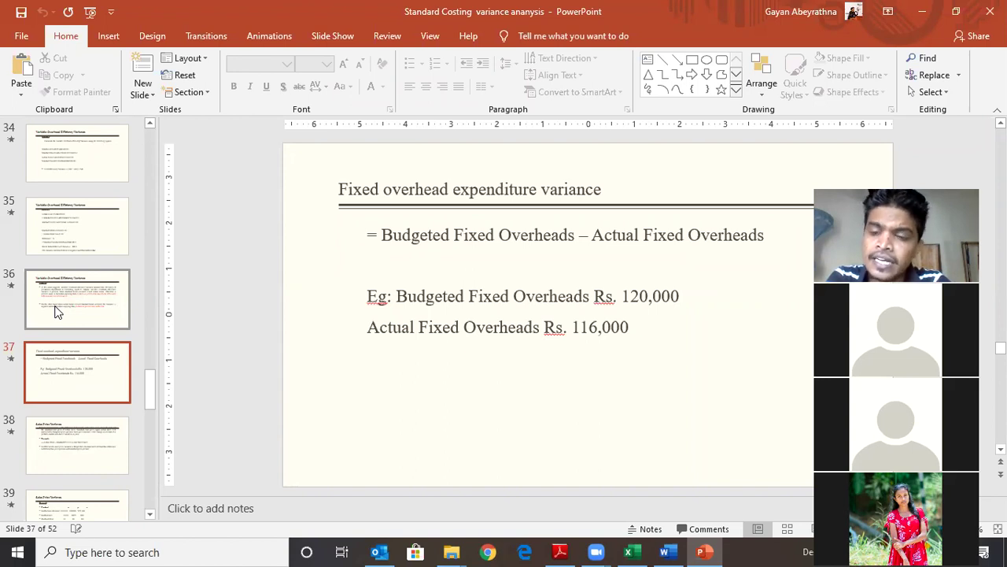
# Step: Switch back to the Variance Analysis workbook in Excel and look over the blank variance diagram in columns AF to AL
pyautogui.click(619, 545)
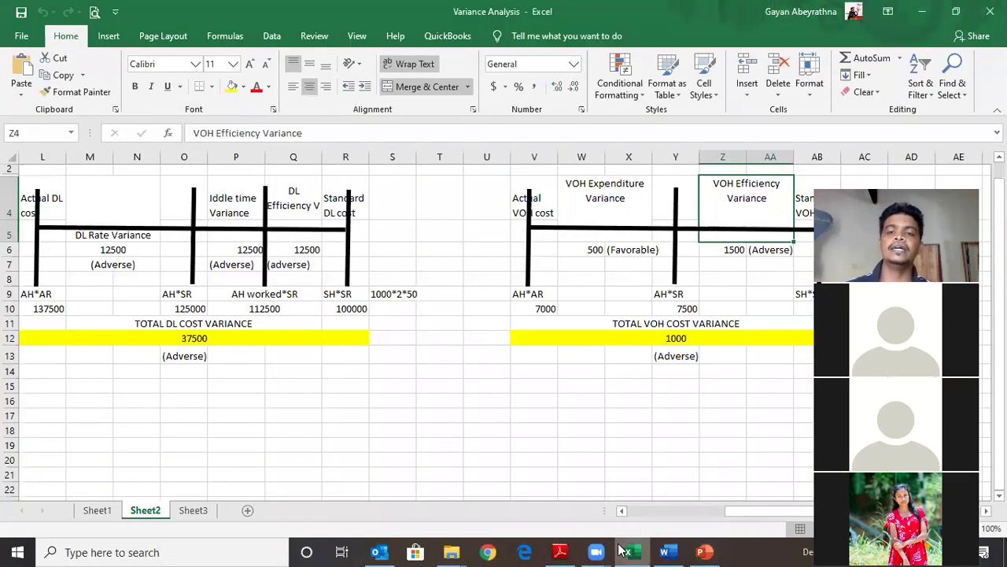
pyautogui.press('Down')
pyautogui.press('Right')
pyautogui.press('Right')
pyautogui.press('Right')
pyautogui.press('Right')
pyautogui.press('Right')
pyautogui.press('Right')
pyautogui.press('Right')
pyautogui.press('Right')
pyautogui.press('Right')
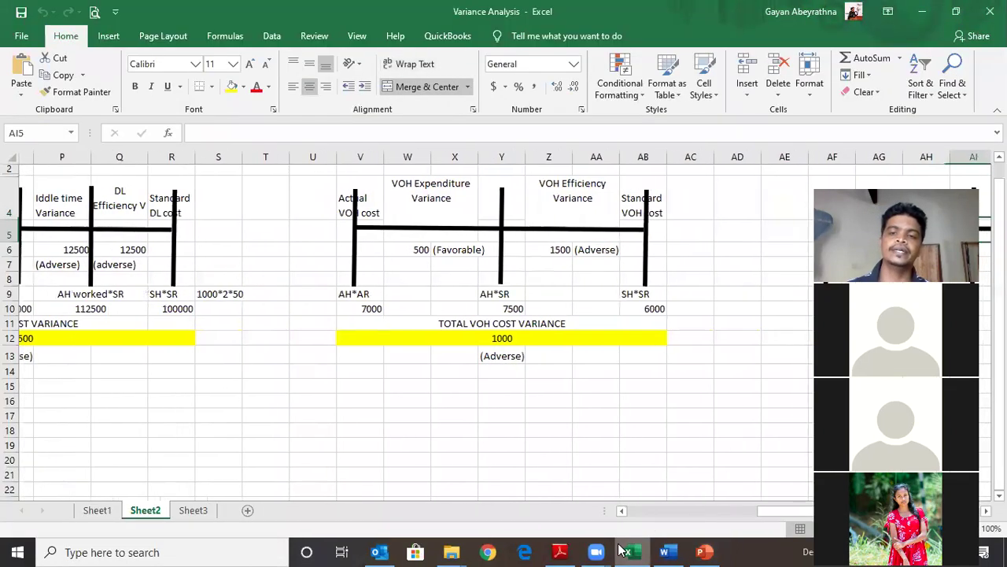
pyautogui.press('Right')
pyautogui.press('Right')
pyautogui.press('Right')
pyautogui.press('Right')
pyautogui.press('Right')
pyautogui.press('Right')
pyautogui.press('Right')
pyautogui.press('Right')
pyautogui.press('Right')
pyautogui.press('Right')
pyautogui.press('Left')
pyautogui.press('Left')
pyautogui.press('Left')
pyautogui.press('Left')
pyautogui.press('Left')
pyautogui.press('Left')
pyautogui.press('Left')
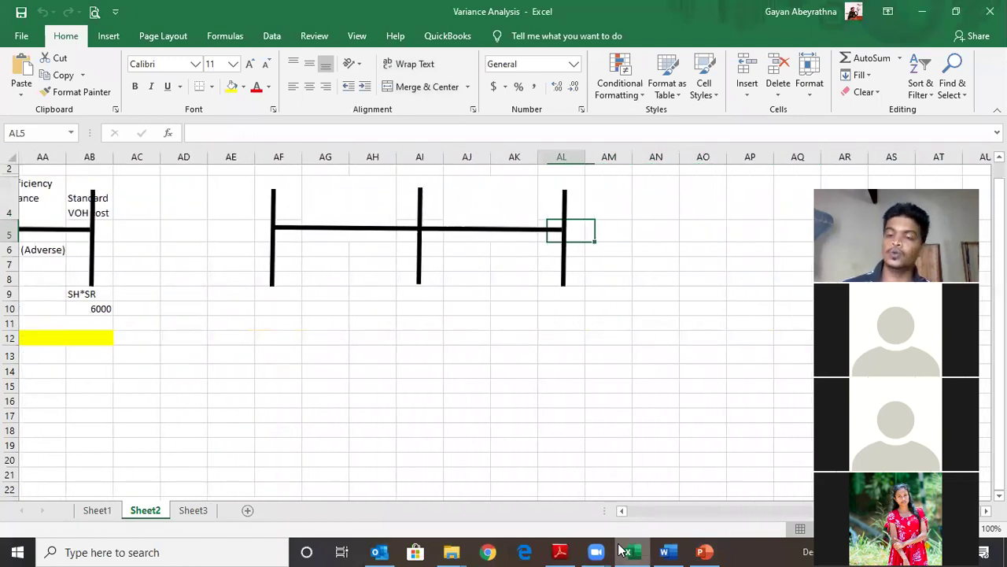
pyautogui.press('Left')
pyautogui.press('Left')
pyautogui.press('Left')
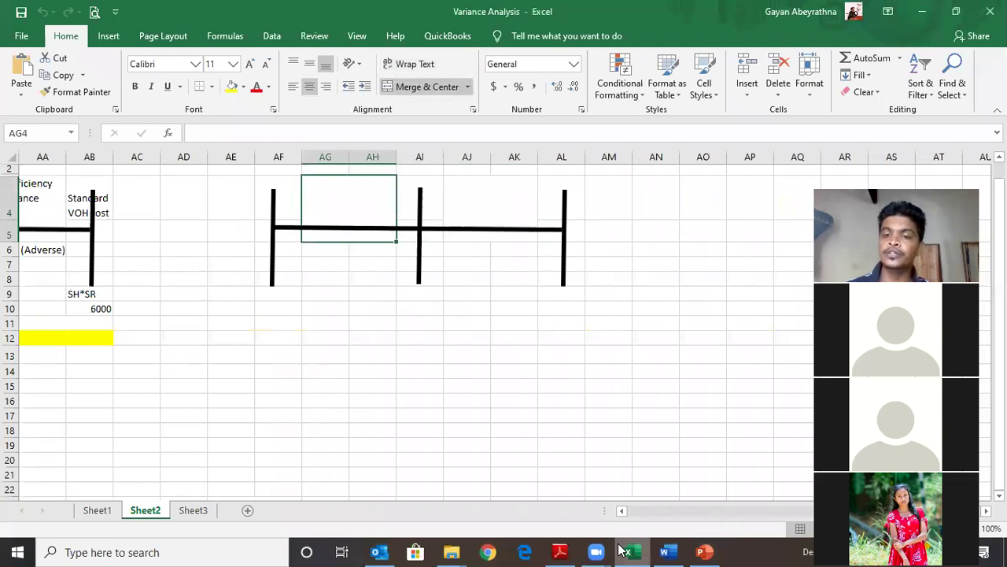
pyautogui.press('Left')
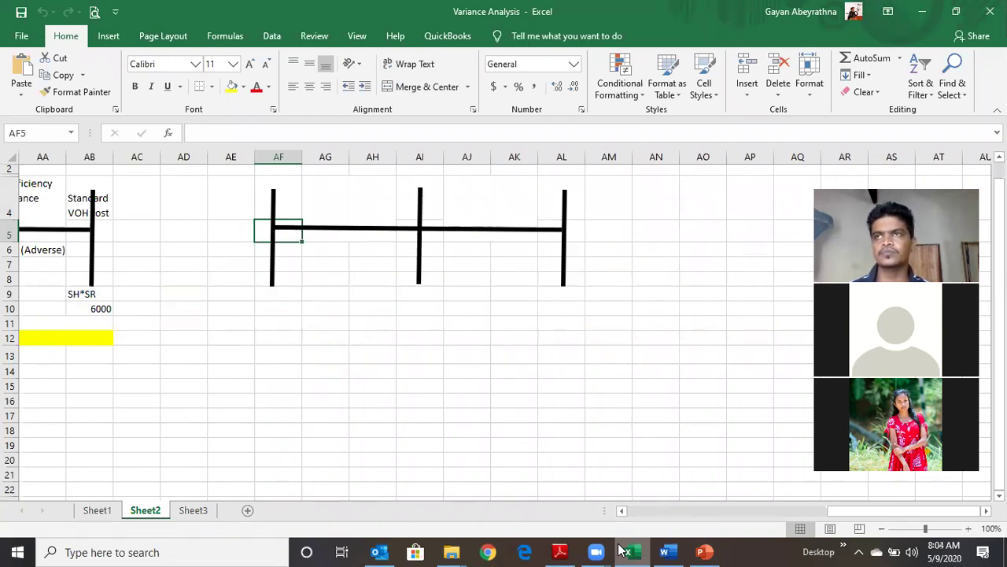
# Step: Compare the row below the blank diagram with the formula labels under the finished variable overhead diagram
pyautogui.press('Down')
pyautogui.press('Down')
pyautogui.press('Down')
pyautogui.press('Down')
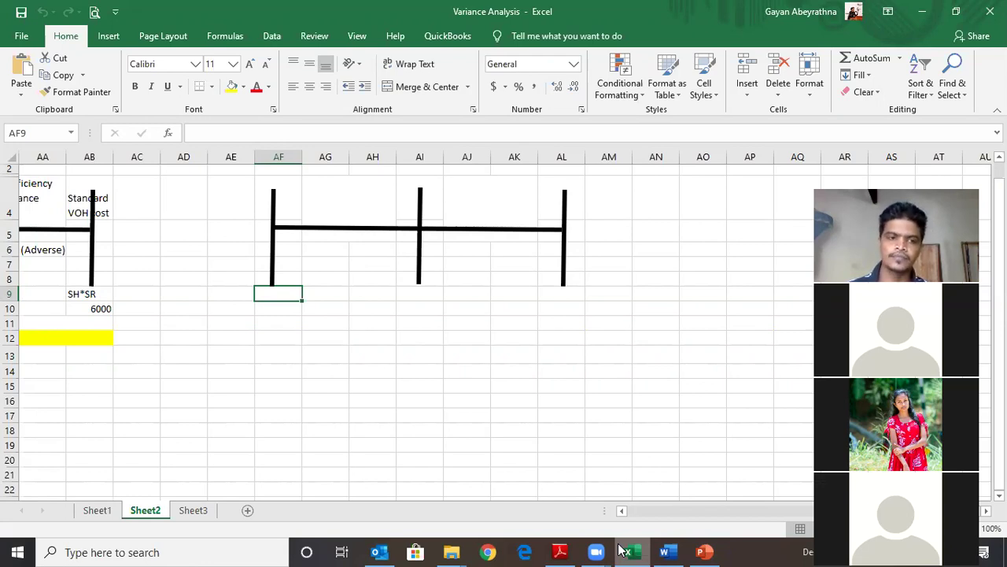
pyautogui.press('Left')
pyautogui.press('Left')
pyautogui.press('Left')
pyautogui.press('Left')
pyautogui.press('Left')
pyautogui.press('Left')
pyautogui.press('Left')
pyautogui.press('Right')
pyautogui.press('Right')
pyautogui.press('Right')
pyautogui.press('Right')
pyautogui.press('Right')
pyautogui.press('Right')
pyautogui.press('Right')
pyautogui.press('Right')
pyautogui.press('Right')
pyautogui.press('Left')
pyautogui.press('Left')
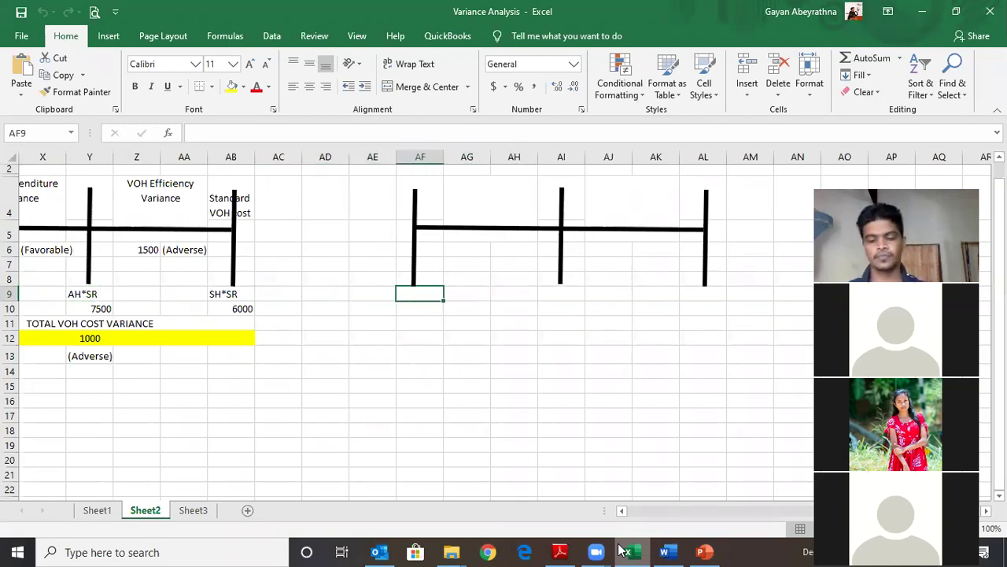
# Step: Merge and center cells AF12:AL12 below the blank diagram and fill them with yellow
pyautogui.press('Down')
pyautogui.press('Down')
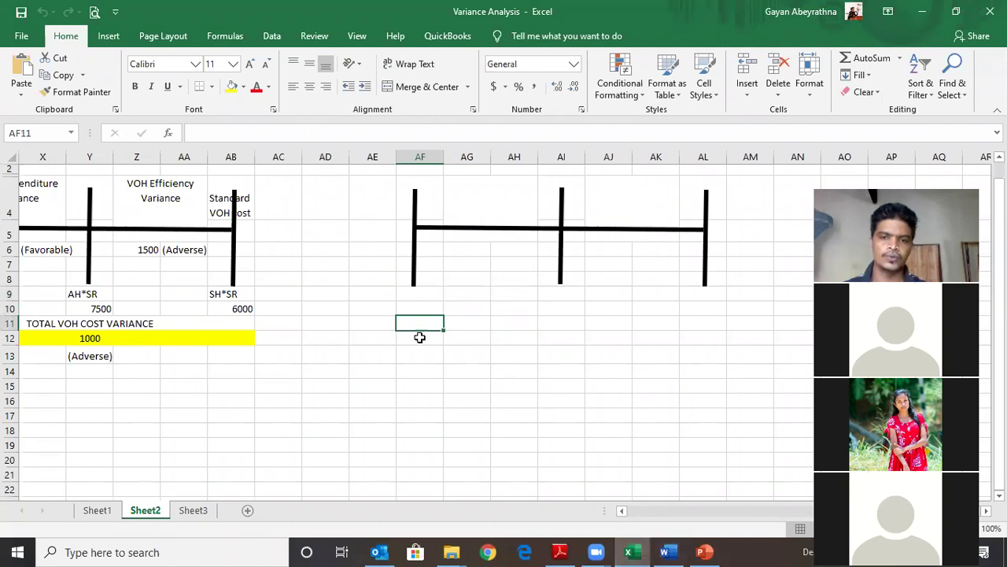
pyautogui.moveTo(425, 336); pyautogui.dragTo(704, 341)
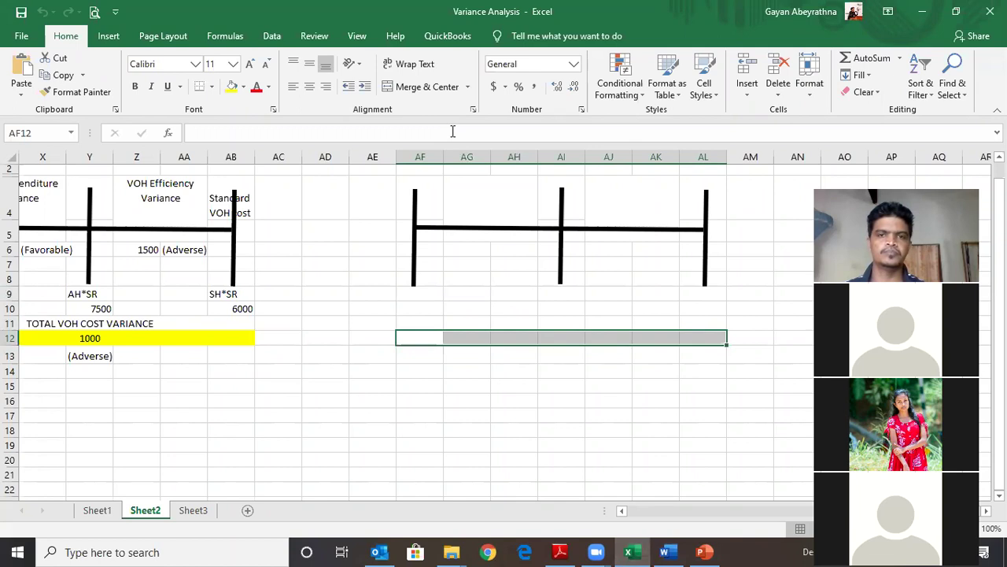
pyautogui.hotkey('alt', 'h')
pyautogui.press('m')
pyautogui.press('c')
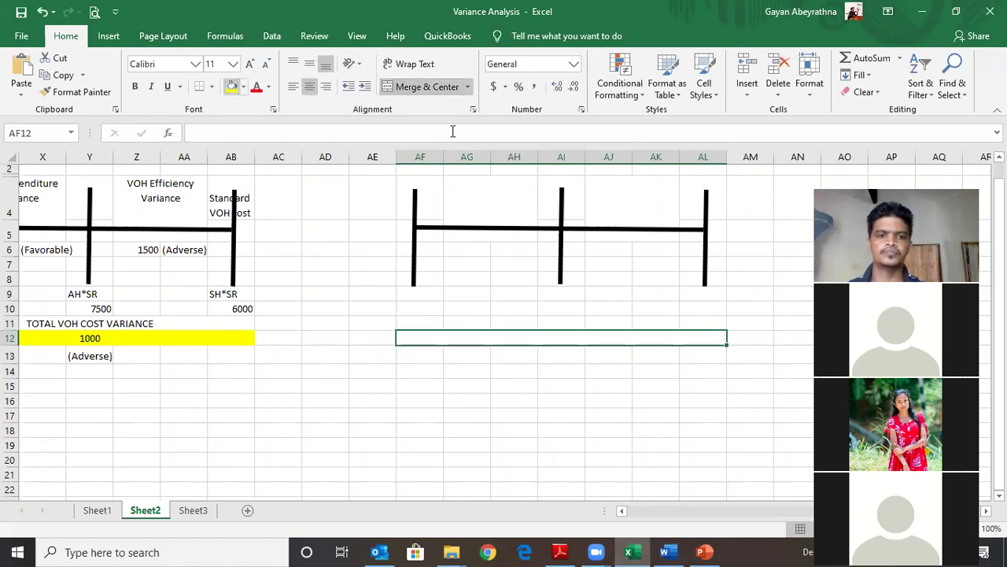
pyautogui.hotkey('alt', 'h')
pyautogui.press('h')
pyautogui.press('Return')
# Step: Merge and center cells AF11:AL11 above the yellow band and enter the heading TOTAL FOH COST VARIANCE
pyautogui.click(423, 323)
pyautogui.moveTo(422, 322); pyautogui.dragTo(697, 315)
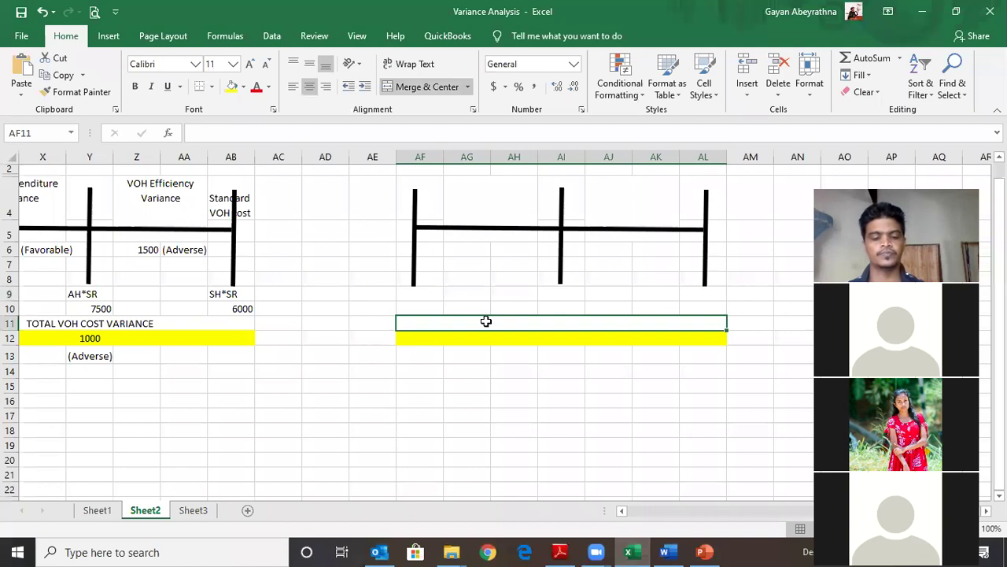
pyautogui.write('TOTA')
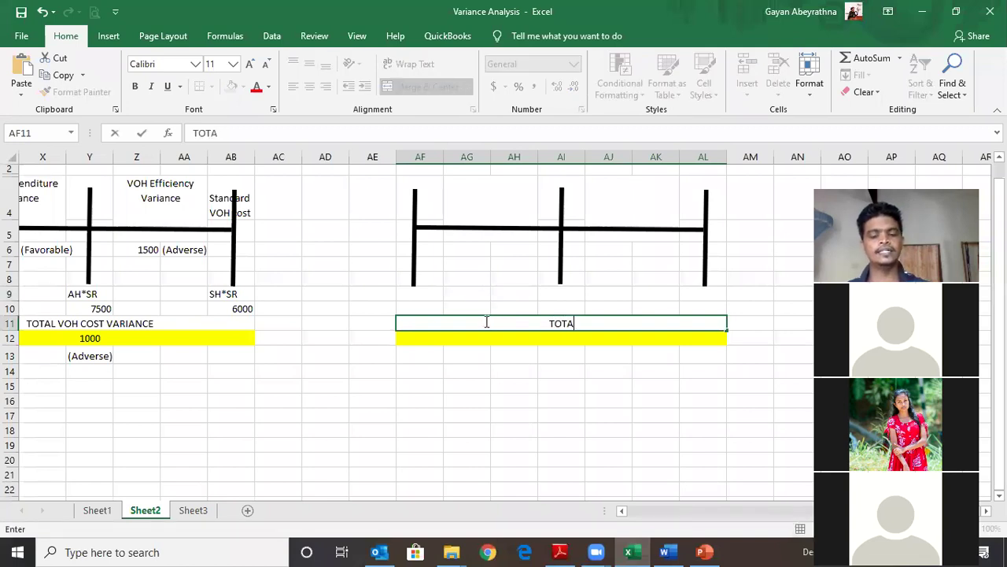
pyautogui.write('L FIXED')
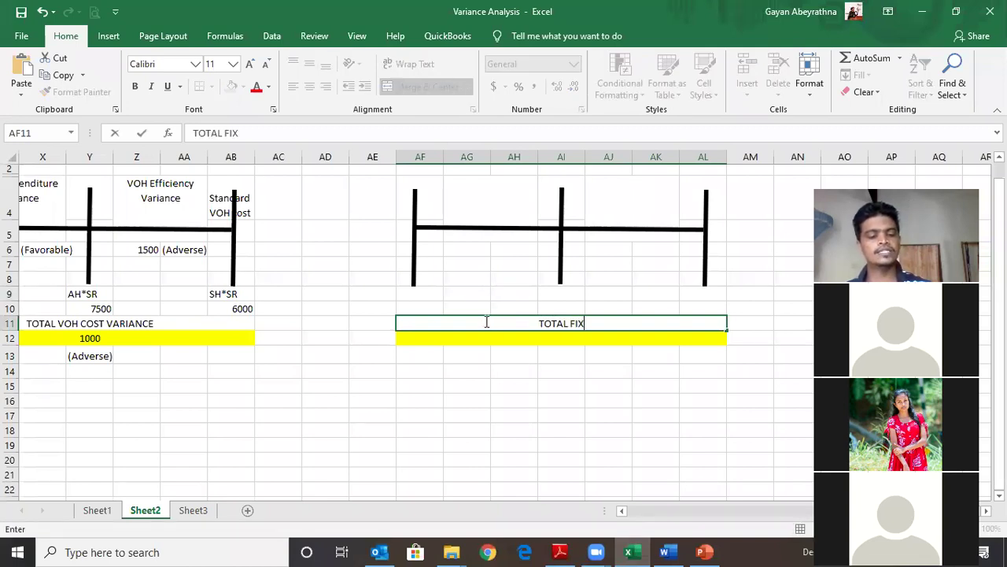
pyautogui.press('BackSpace')
pyautogui.press('BackSpace')
pyautogui.press('BackSpace')
pyautogui.press('BackSpace')
pyautogui.press('BackSpace')
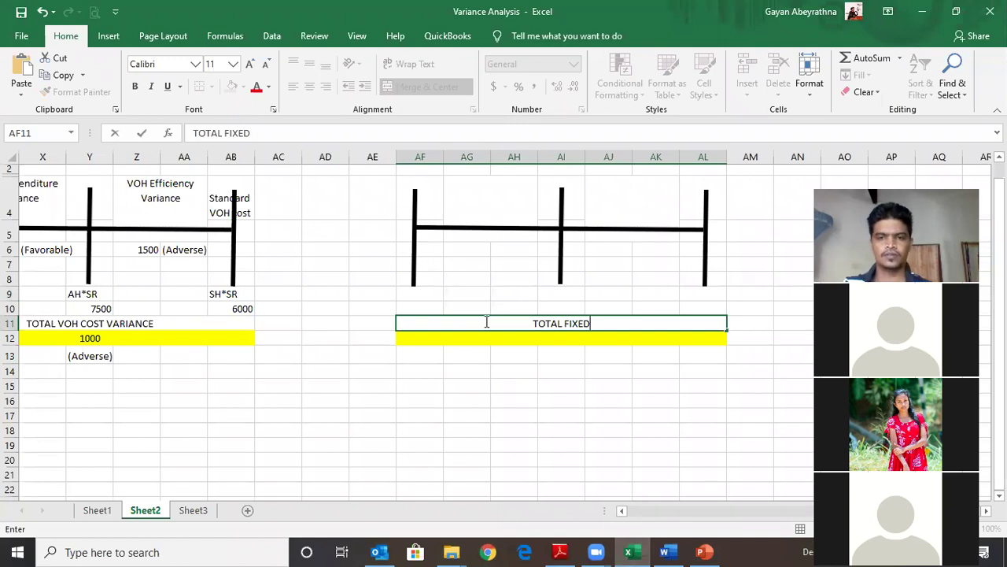
pyautogui.write('O')
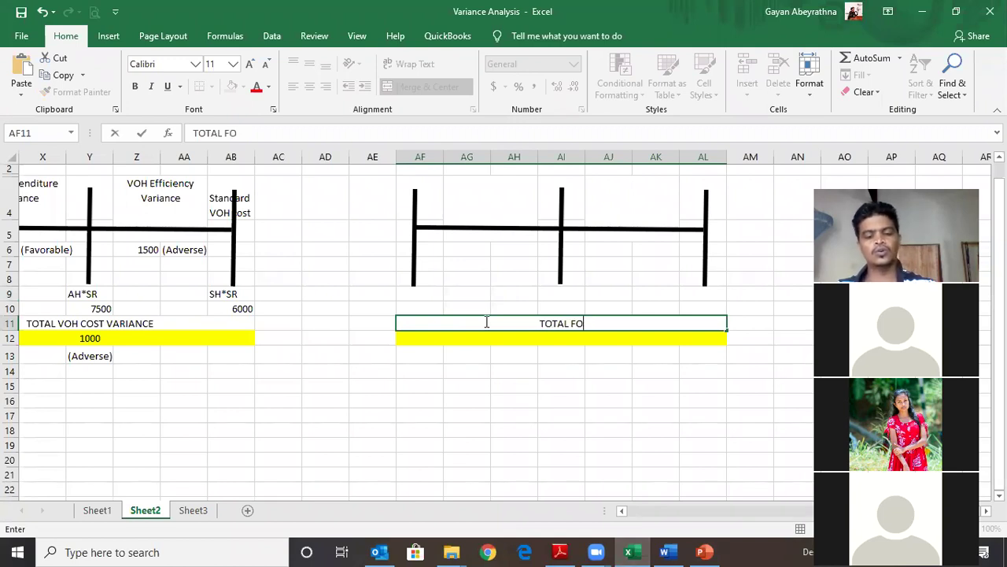
pyautogui.write('H Co')
pyautogui.press('BackSpace')
pyautogui.write('OST ')
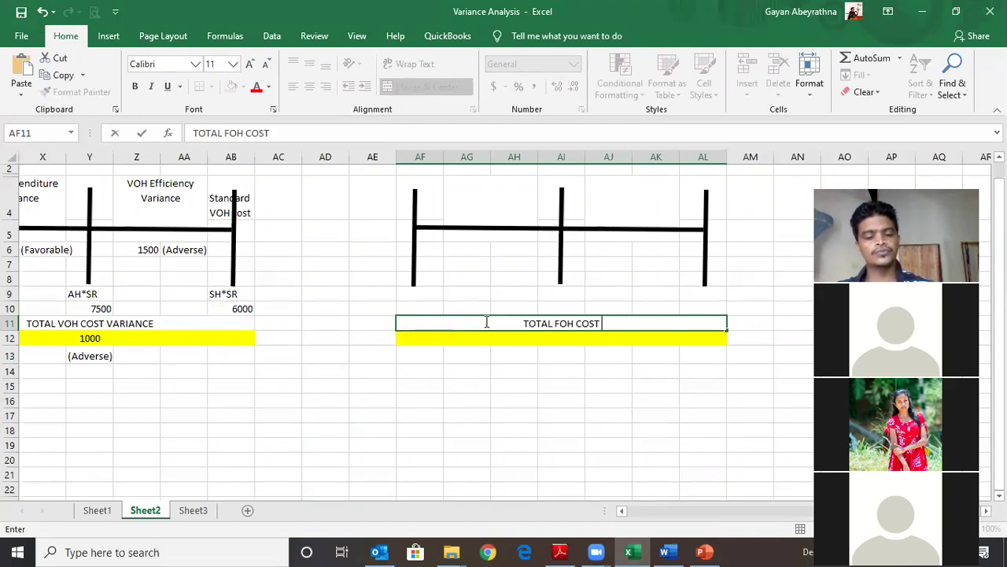
pyautogui.write('VARIANCE')
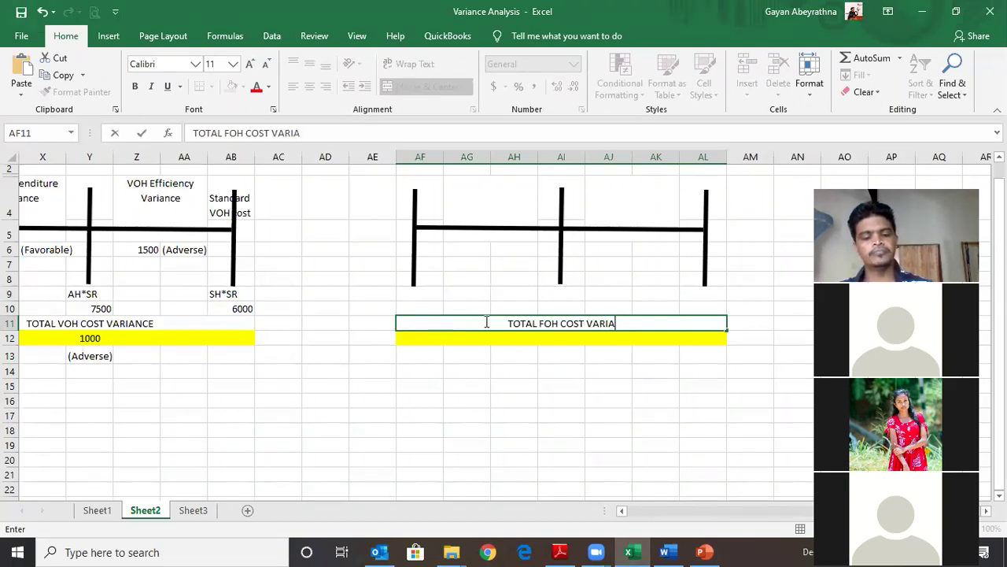
pyautogui.hotkey('ctrl', 'Return')
pyautogui.press('Up')
pyautogui.press('Up')
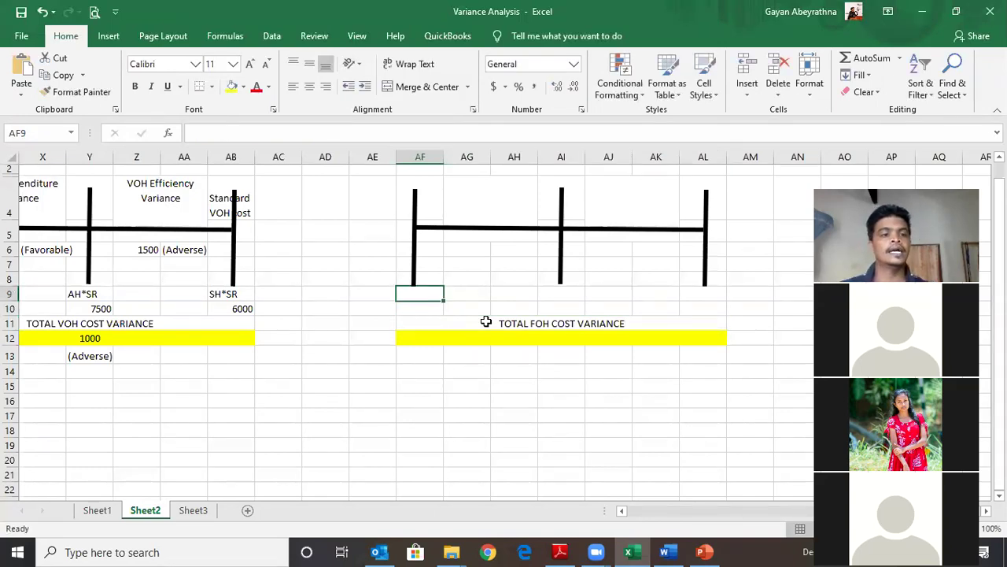
# Step: Enter the label Actual FOH cost in AF4 above the first vertical line of the FOH diagram and wrap its text
pyautogui.press('Up')
pyautogui.press('Up')
pyautogui.press('Up')
pyautogui.press('Up')
pyautogui.press('Up')
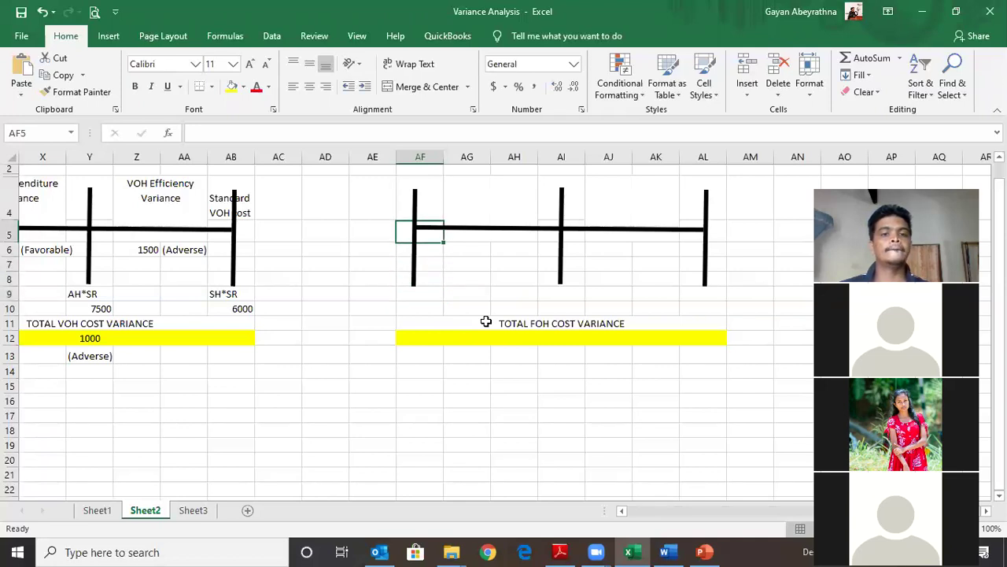
pyautogui.write('Ac')
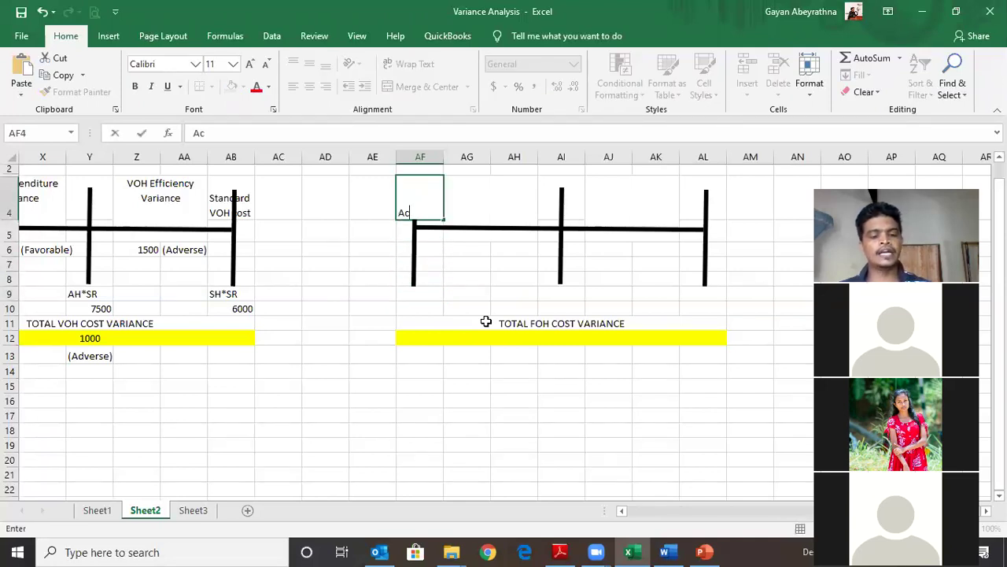
pyautogui.write('tual')
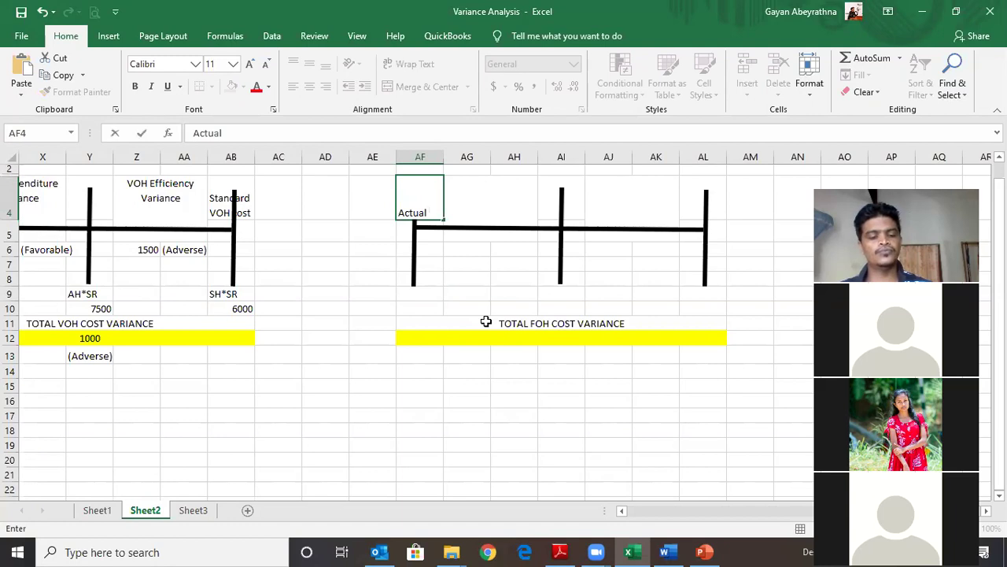
pyautogui.write(' FOH cost')
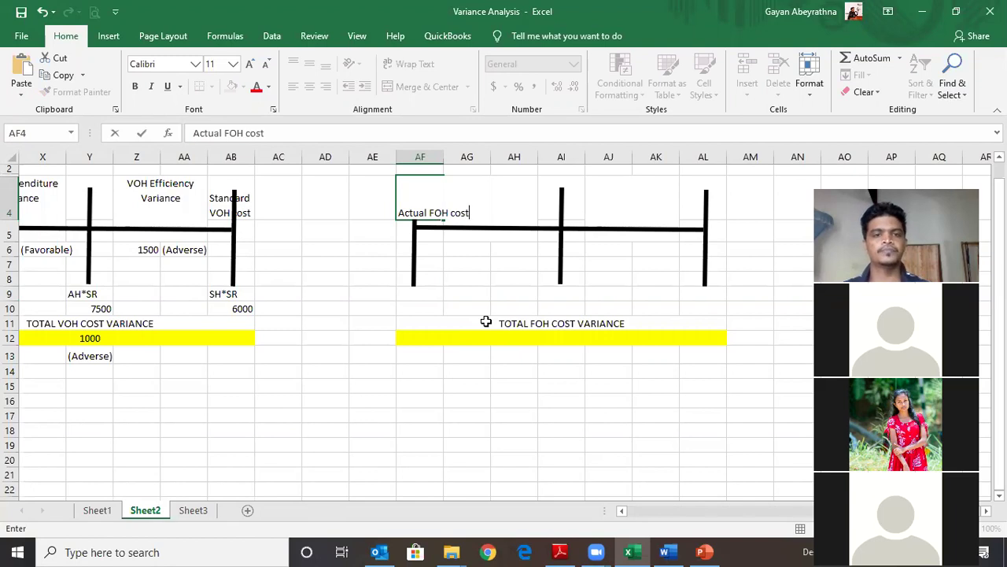
pyautogui.press('Return')
pyautogui.press('Up')
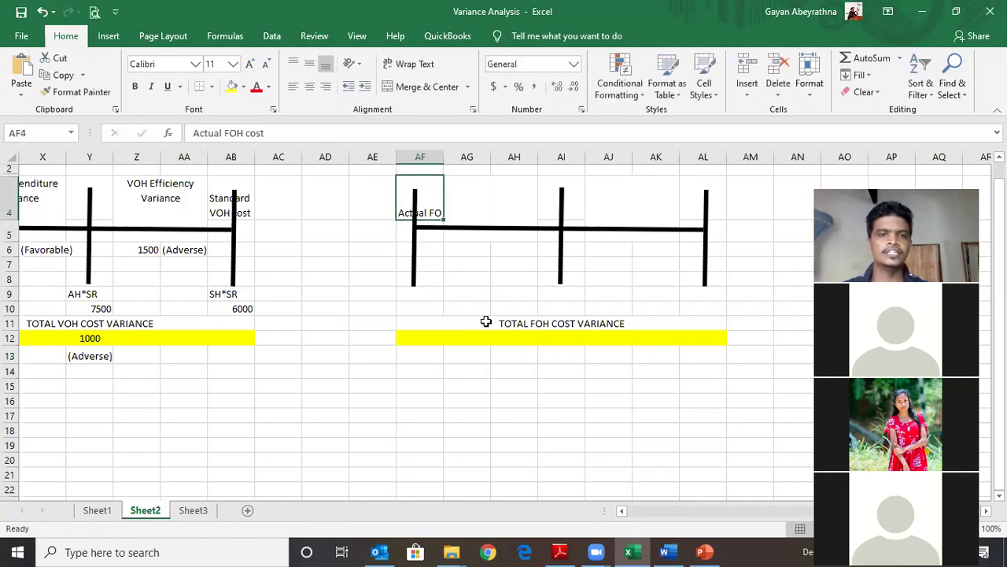
pyautogui.hotkey('alt', 'h')
pyautogui.press('w')
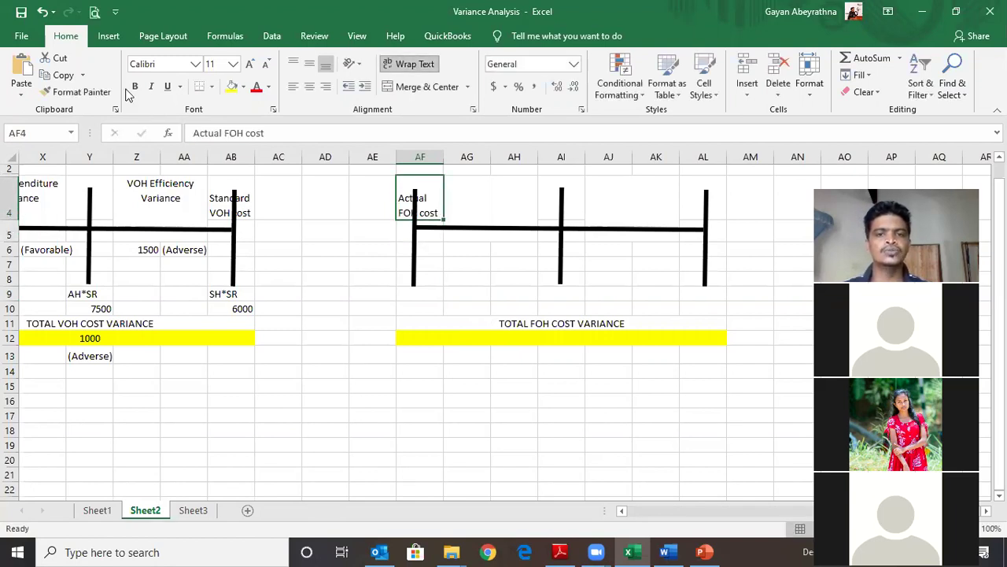
# Step: Enter the label Standard FOH cost in AL4 above the last vertical line of the FOH diagram
pyautogui.press('Right')
pyautogui.press('Right')
pyautogui.press('Right')
pyautogui.press('Right')
pyautogui.press('Right')
pyautogui.press('Right')
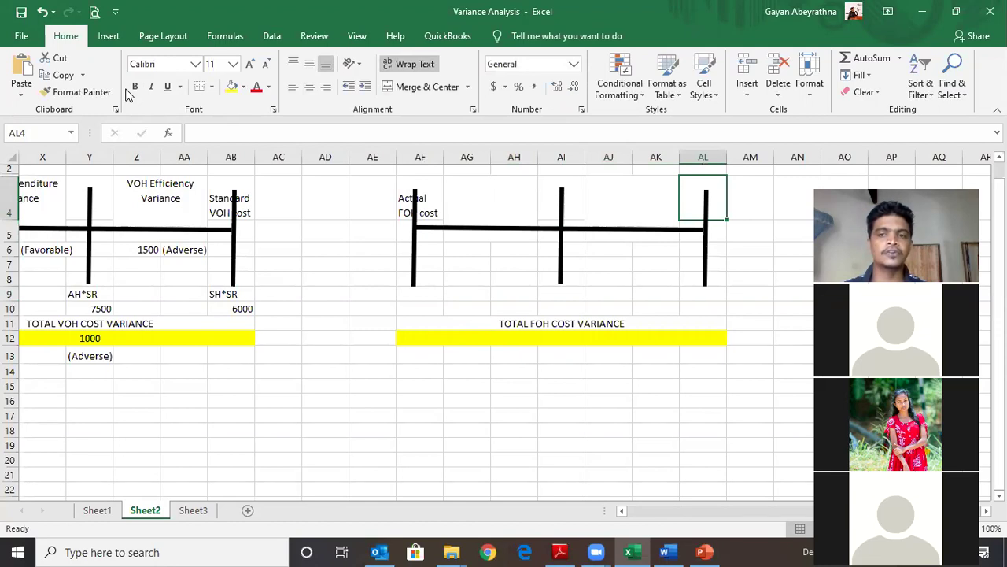
pyautogui.write('S')
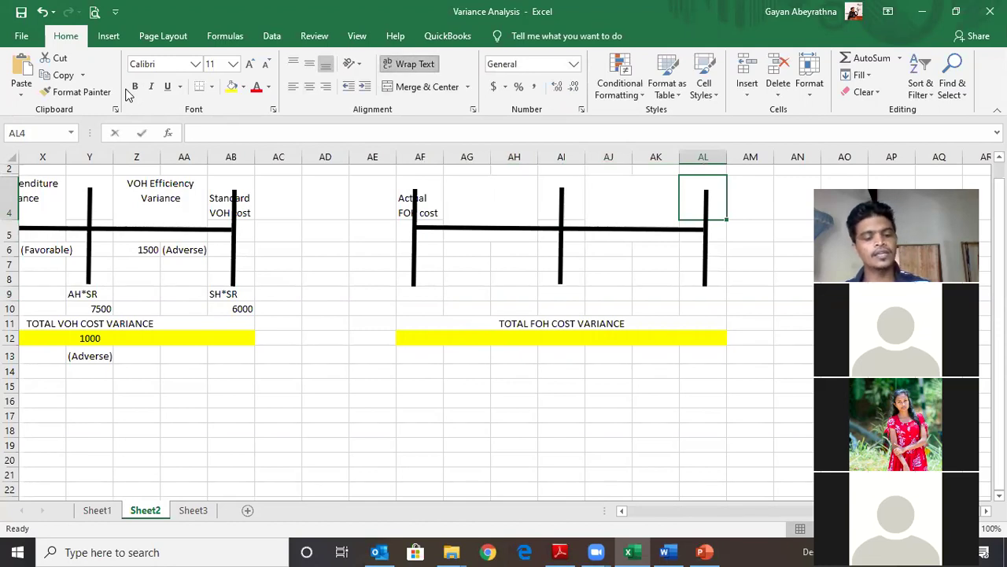
pyautogui.write('t')
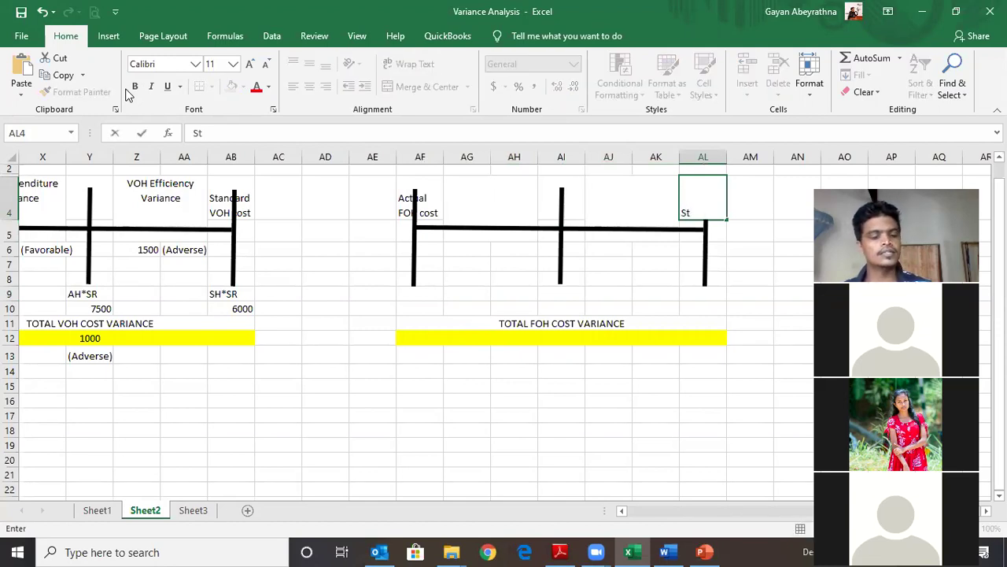
pyautogui.write('andard')
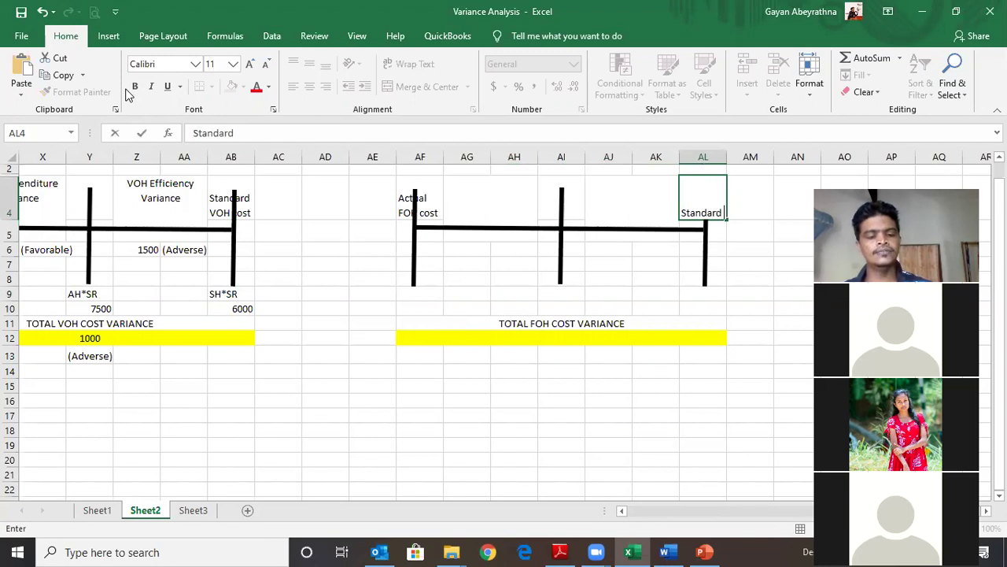
pyautogui.write(' FOH')
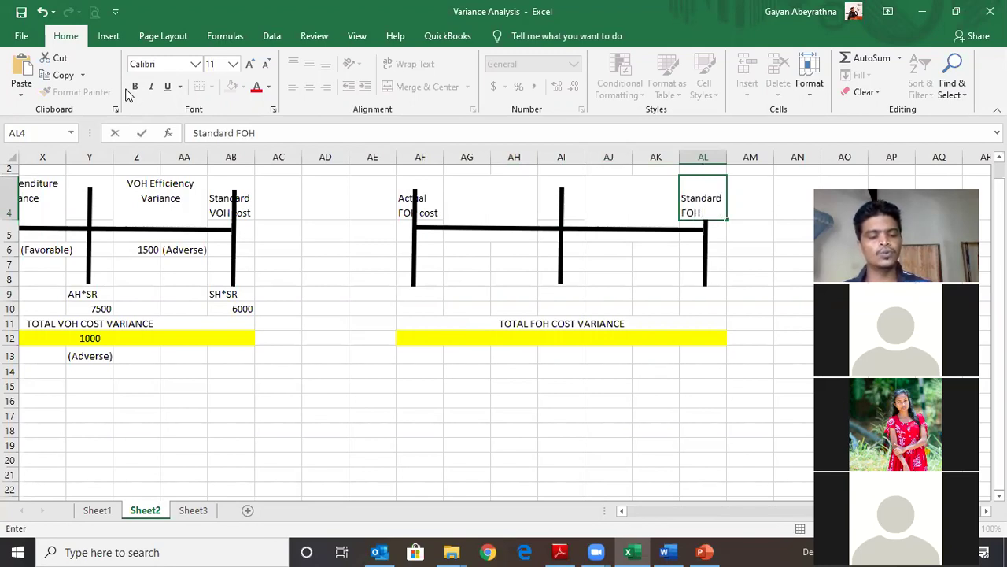
pyautogui.write(' cosr')
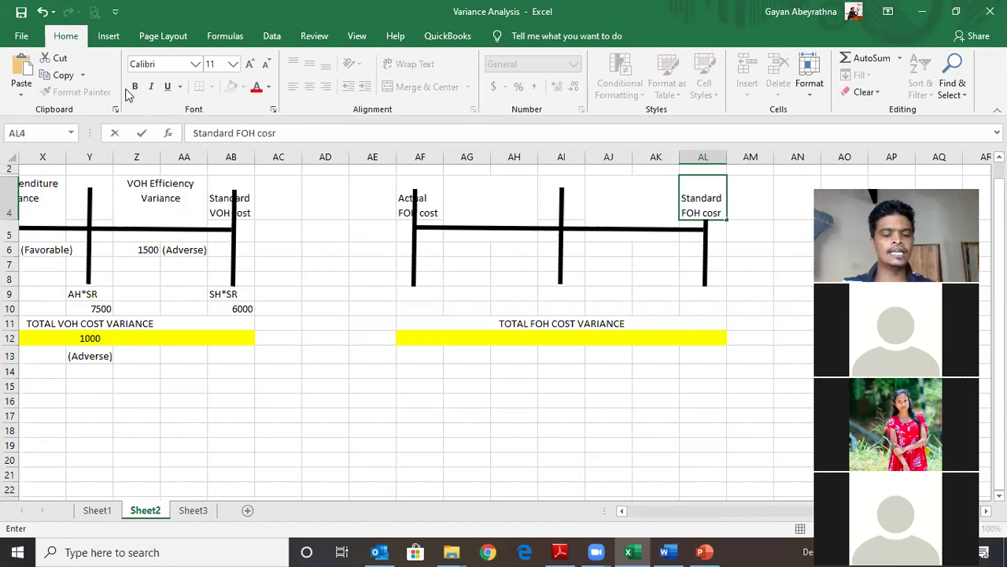
pyautogui.press('BackSpace')
pyautogui.write('t')
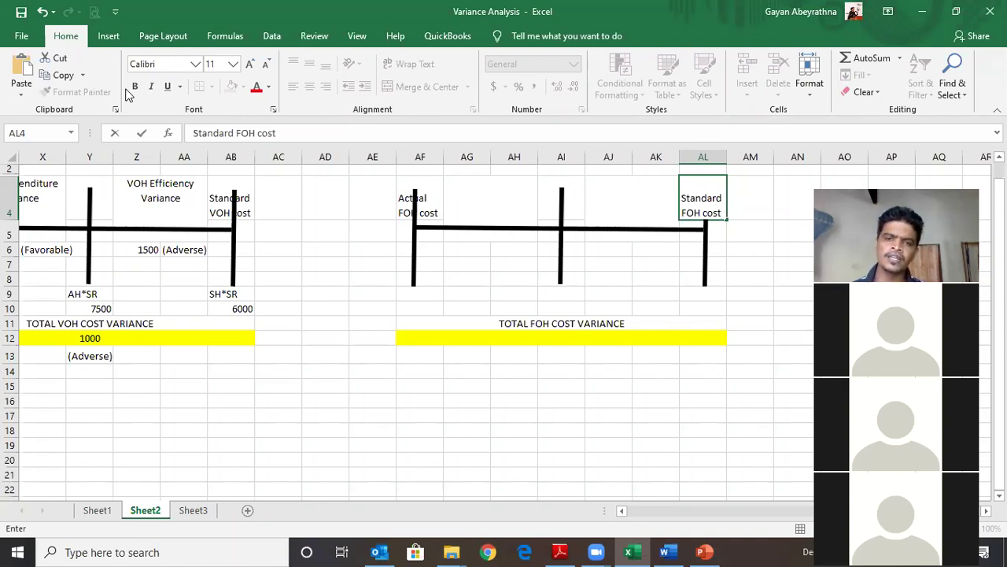
# Step: Enter the formula label AH*AR in AF9 below the Actual FOH cost line
pyautogui.click(404, 296)
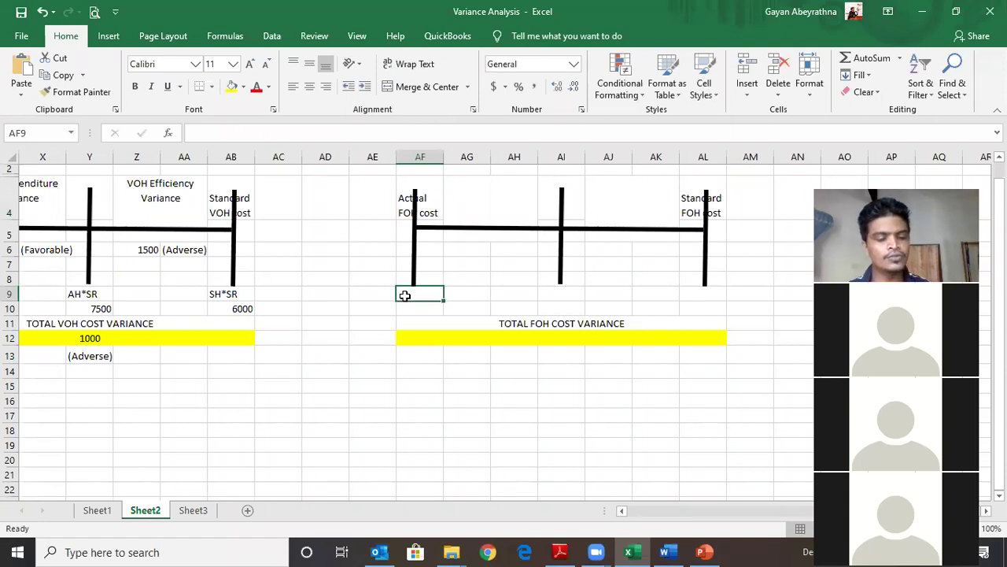
pyautogui.write('AH*A')
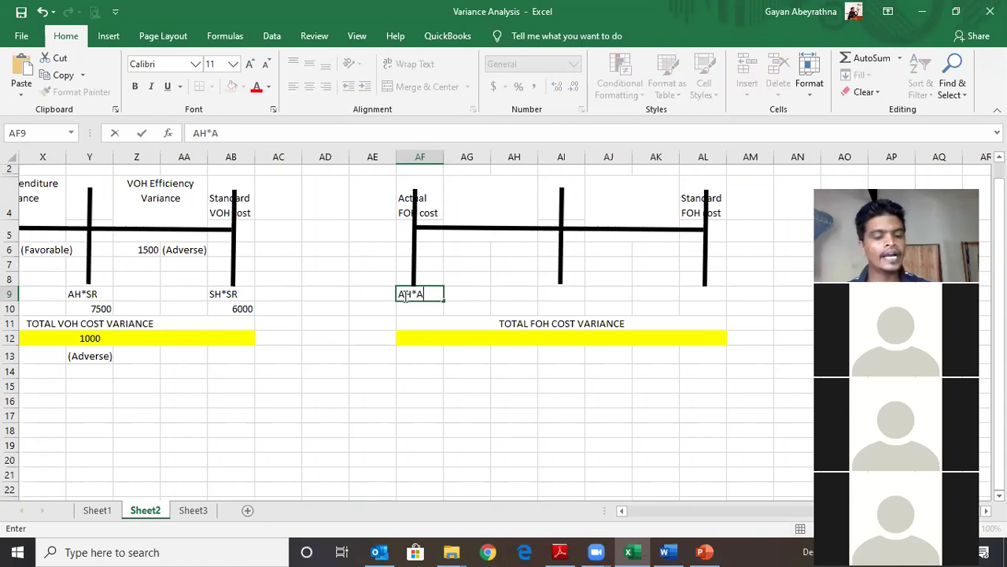
pyautogui.write('R')
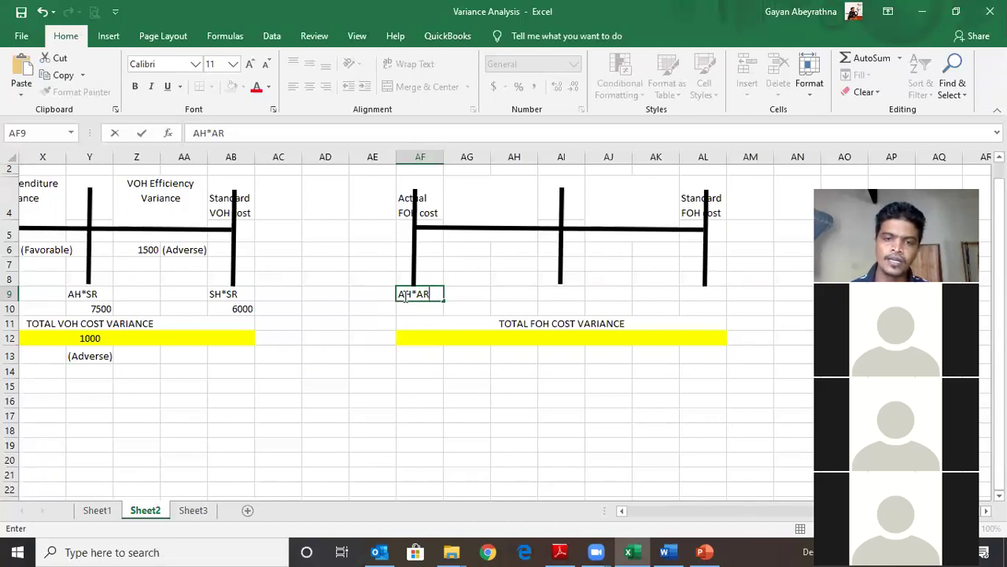
pyautogui.press('Tab')
# Step: Enter the formula label SH*SR in AL9 below the Standard FOH cost line
pyautogui.press('Right')
pyautogui.press('Right')
pyautogui.press('Right')
pyautogui.press('Right')
pyautogui.press('Right')
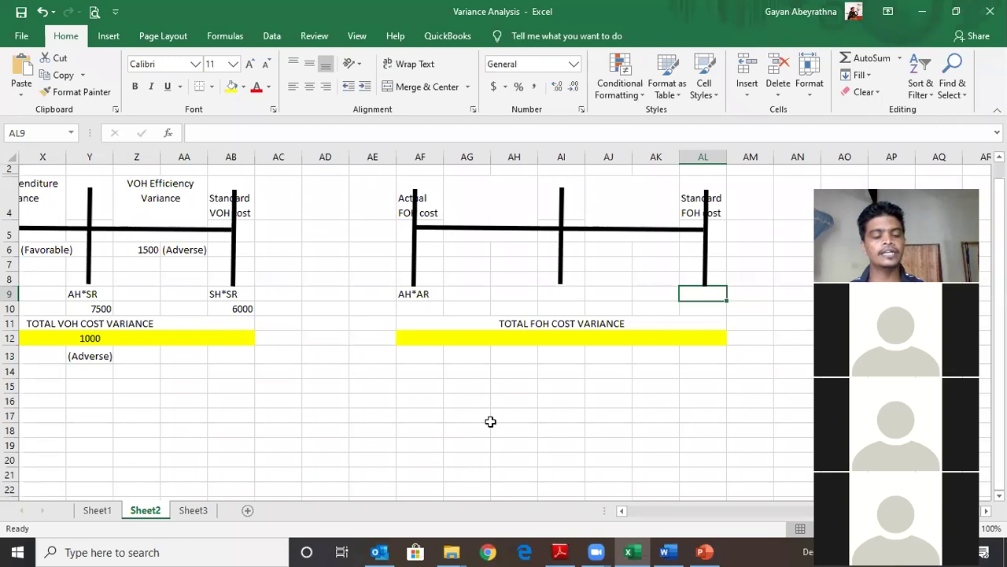
pyautogui.write('S')
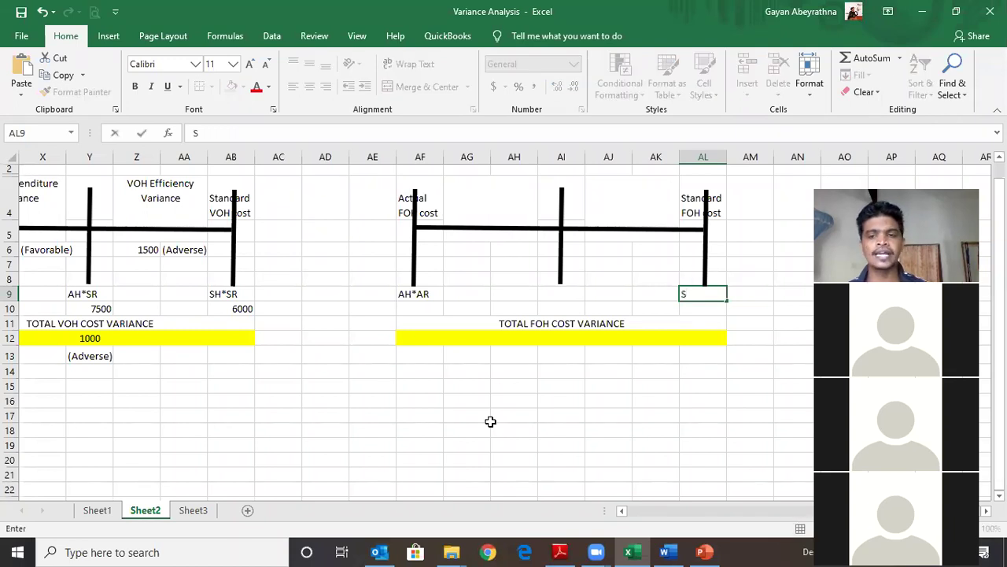
pyautogui.write('H')
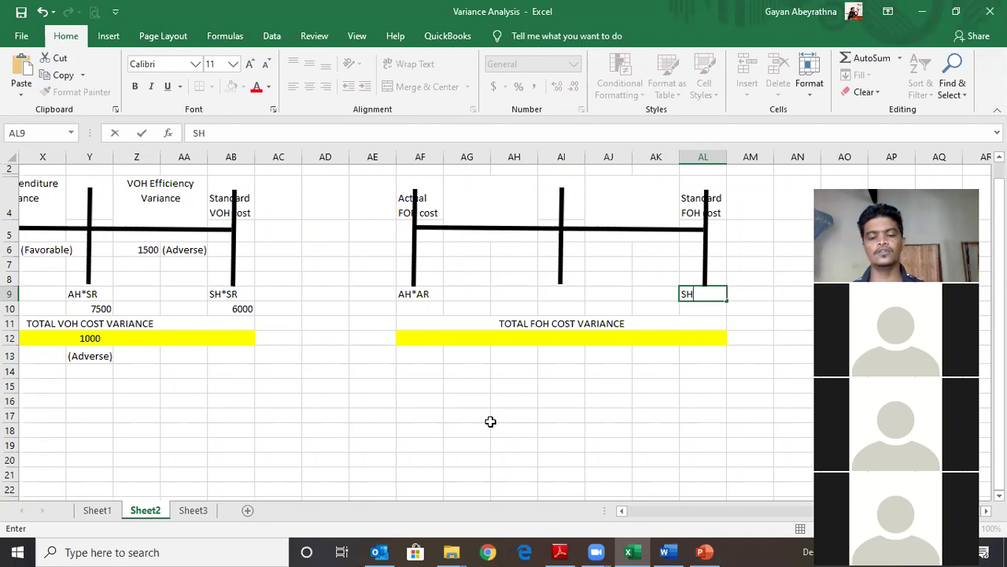
pyautogui.write('*')
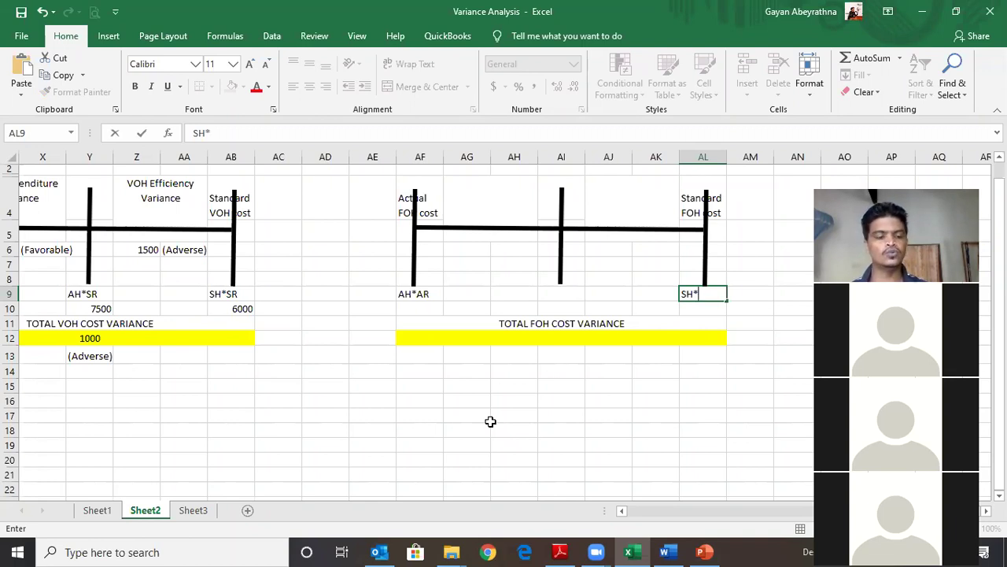
pyautogui.write('SR')
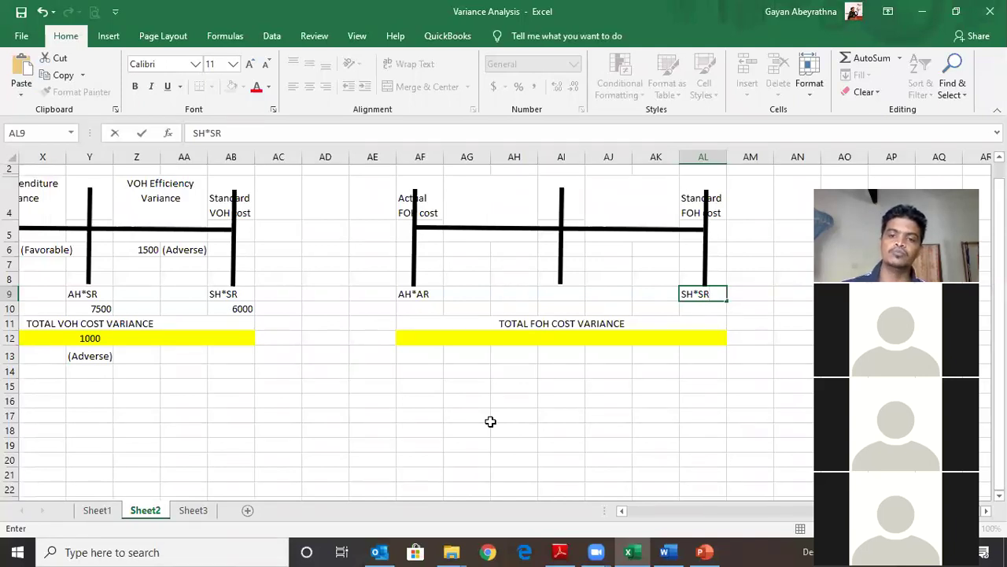
pyautogui.press('Return')
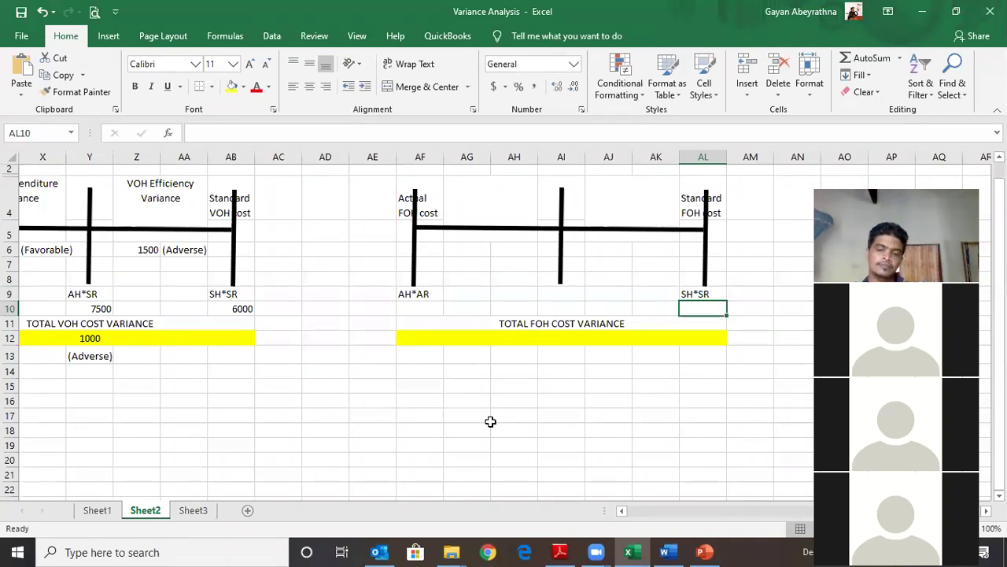
# Step: Review the actual cost and the middle formula label in rows 9 and 10 of the finished VOH diagram
pyautogui.press('Left')
pyautogui.press('Left')
pyautogui.press('Left')
pyautogui.press('Left')
pyautogui.press('Left')
pyautogui.press('Left')
pyautogui.press('Left')
pyautogui.press('Left')
pyautogui.press('Left')
pyautogui.press('Left')
pyautogui.press('Left')
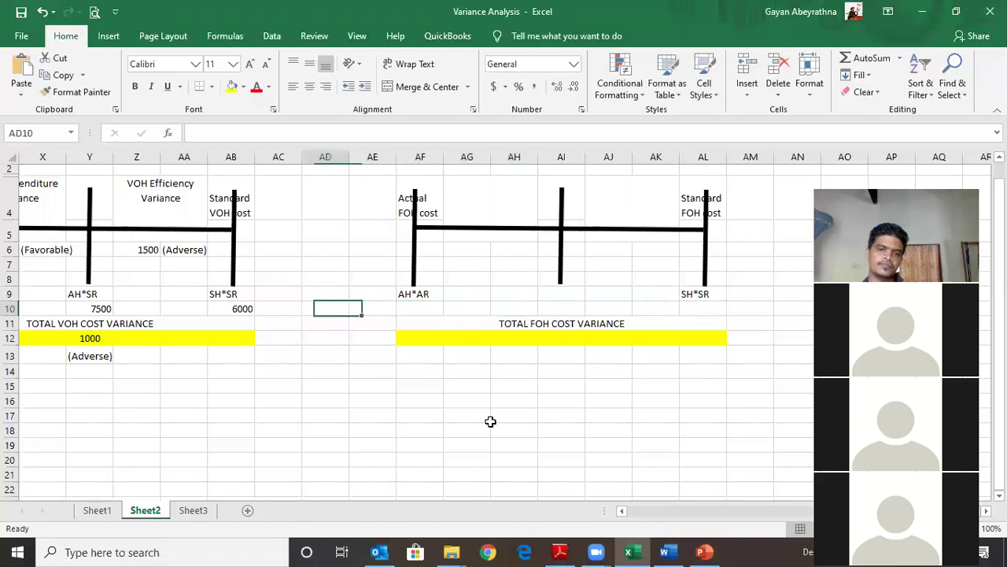
pyautogui.press('Left')
pyautogui.press('Left')
pyautogui.press('Left')
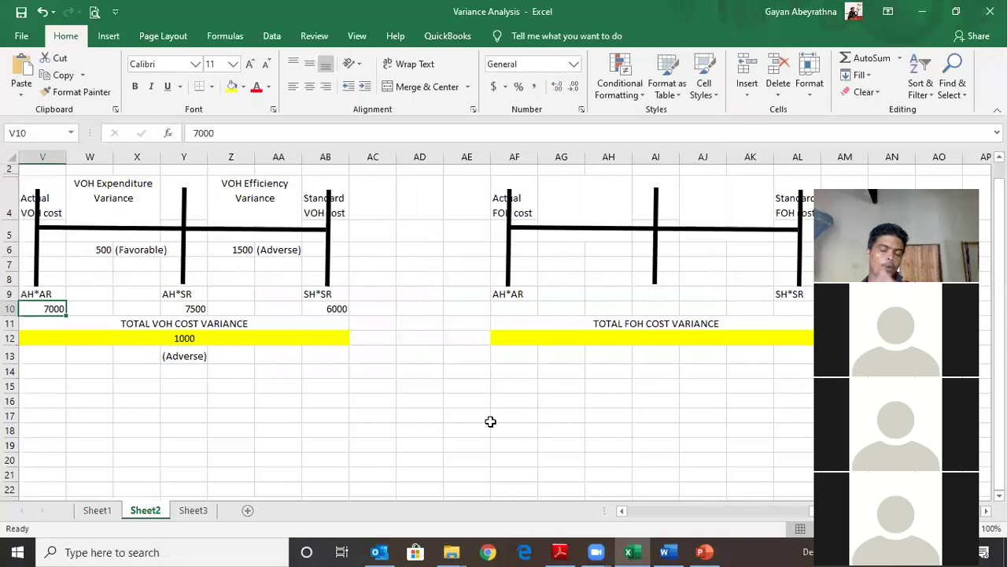
pyautogui.press('Right')
pyautogui.press('Right')
pyautogui.press('Right')
pyautogui.press('Up')
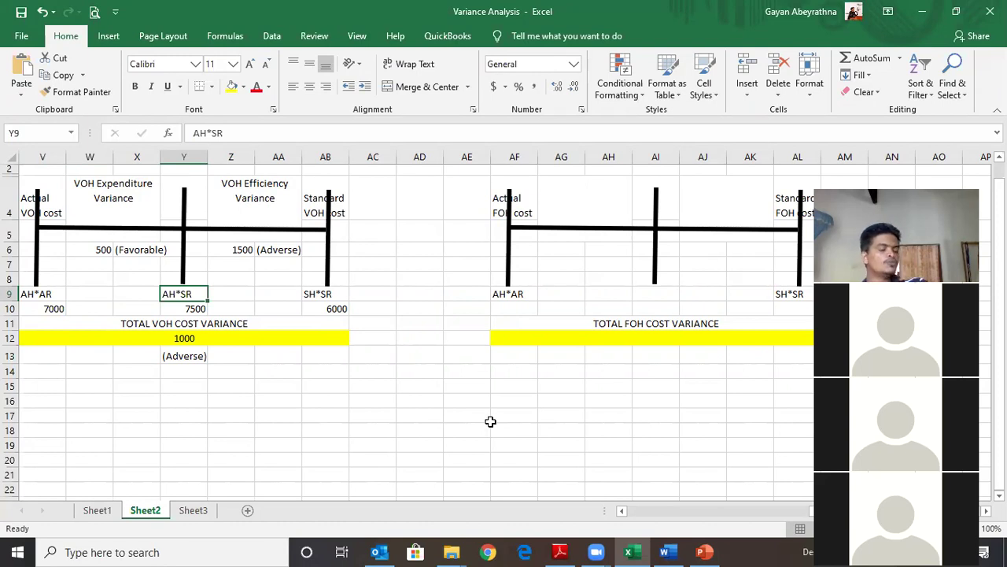
# Step: Enter the label Budgeted FO in AI9 below the middle vertical line of the FOH diagram
pyautogui.press('Right')
pyautogui.press('Right')
pyautogui.press('Right')
pyautogui.press('Right')
pyautogui.press('Right')
pyautogui.press('Right')
pyautogui.press('Right')
pyautogui.press('Right')
pyautogui.press('Right')
pyautogui.press('Right')
pyautogui.press('Right')
pyautogui.press('Right')
pyautogui.press('Right')
pyautogui.press('Right')
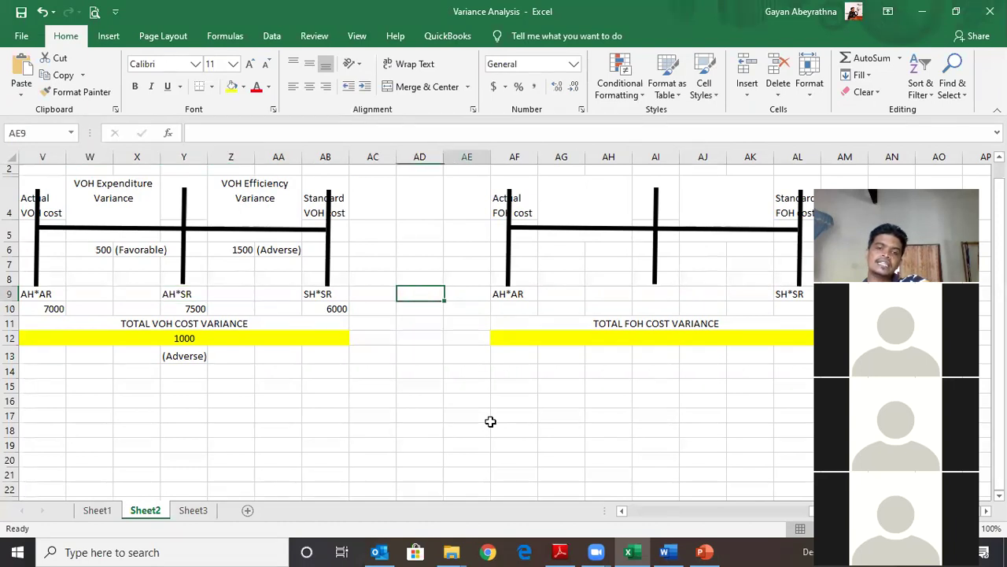
pyautogui.press('Right')
pyautogui.press('Right')
pyautogui.press('Right')
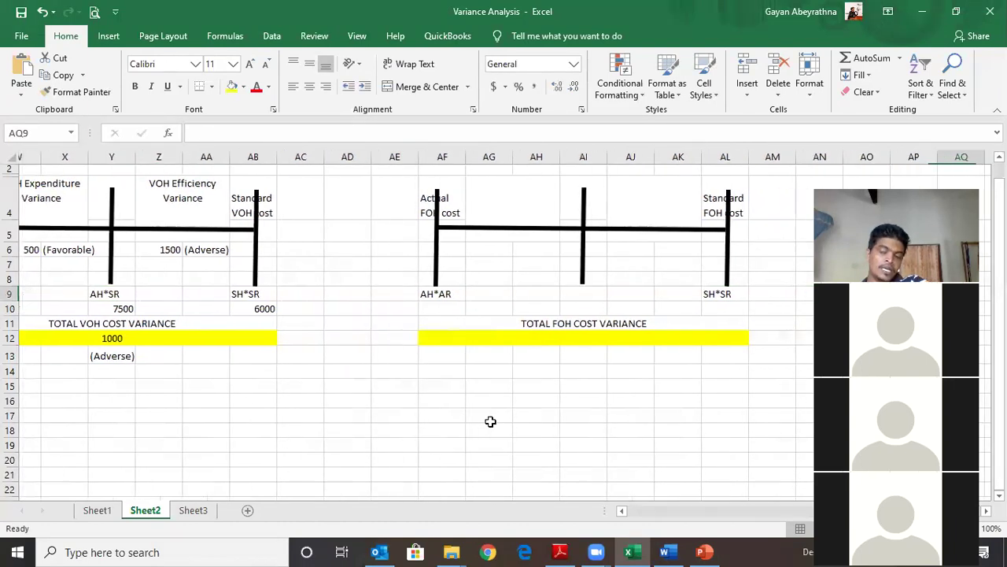
pyautogui.press('Left')
pyautogui.press('Left')
pyautogui.press('Left')
pyautogui.press('Left')
pyautogui.press('Left')
pyautogui.press('Left')
pyautogui.press('Left')
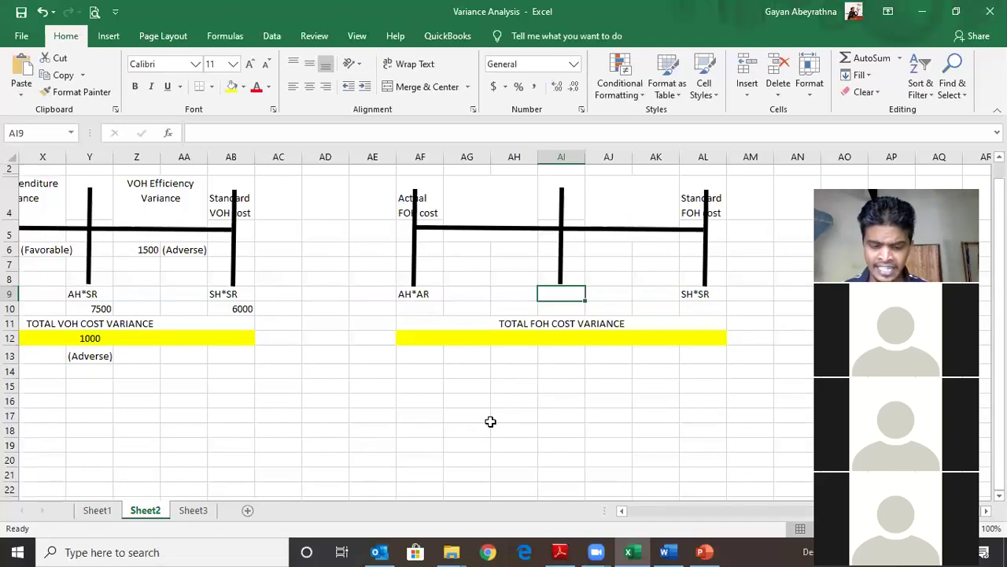
pyautogui.write('Bu')
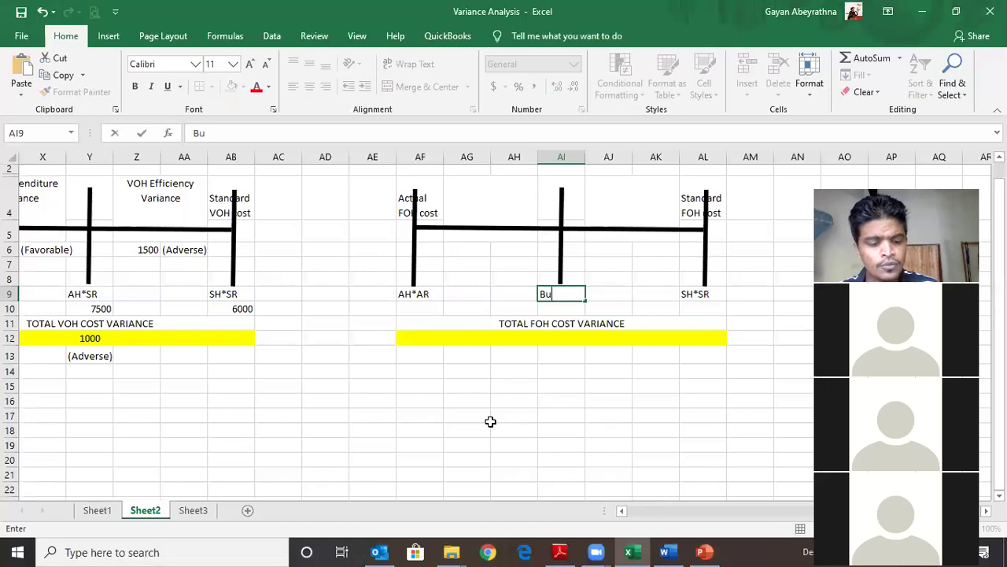
pyautogui.write('dget')
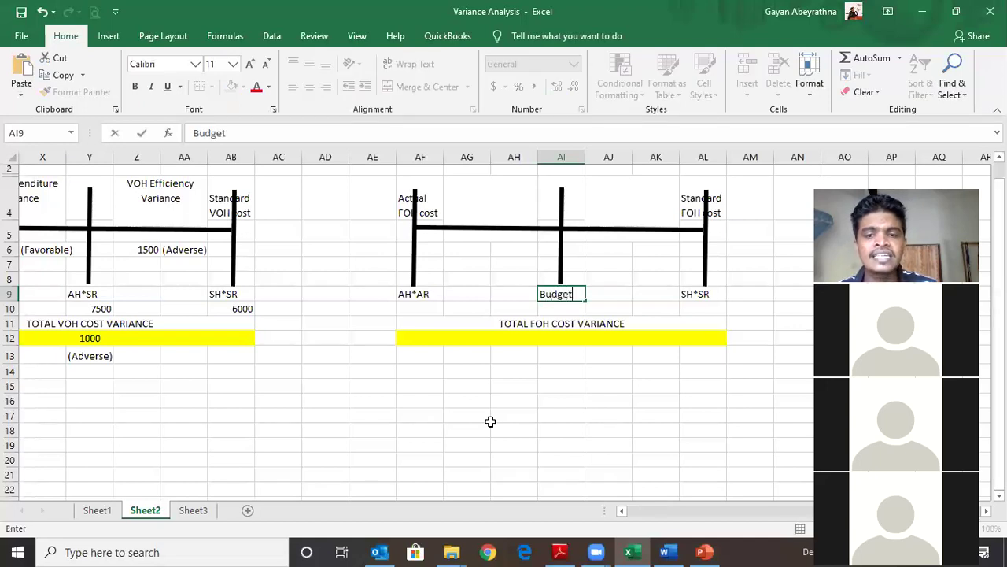
pyautogui.write('ed FO')
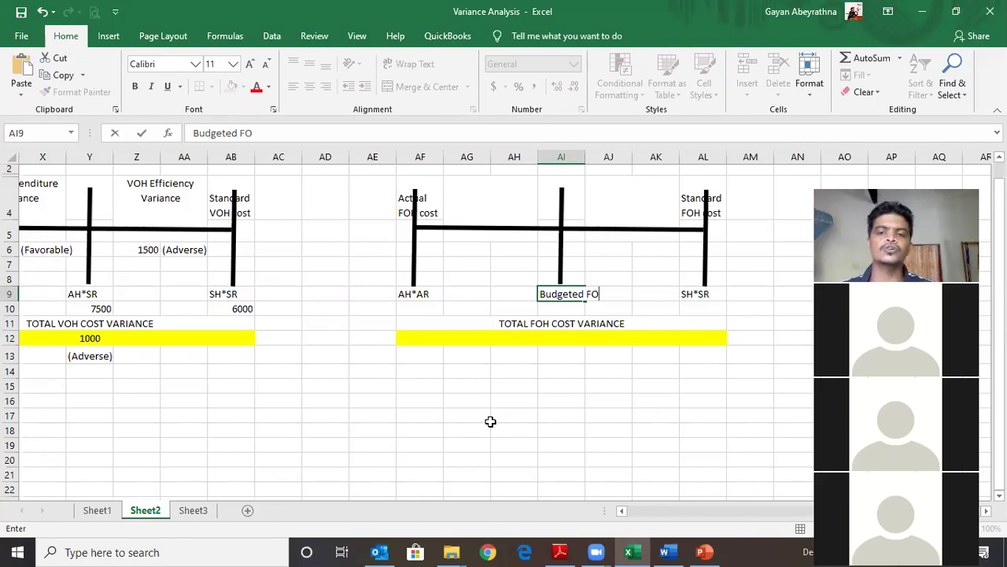
pyautogui.press('Return')
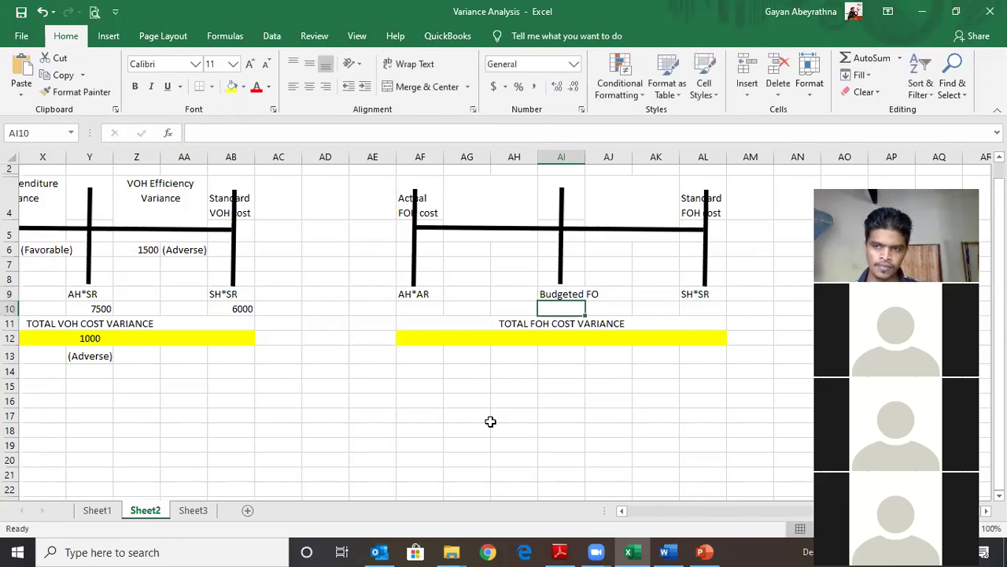
# Step: Close the open correlation analysis paper and open the Practice Questions PDF from the W10 folder
pyautogui.click(560, 550)
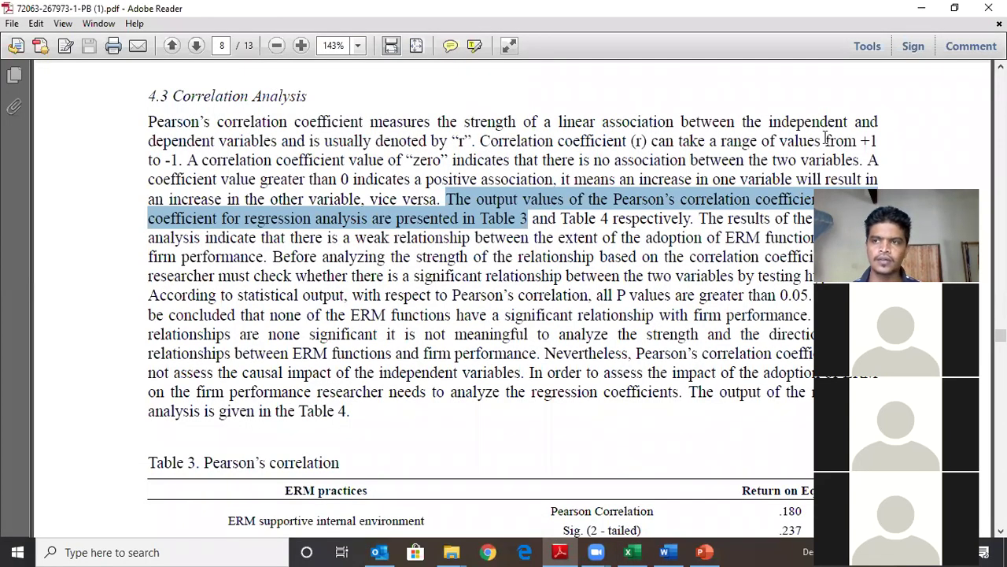
pyautogui.click(988, 8)
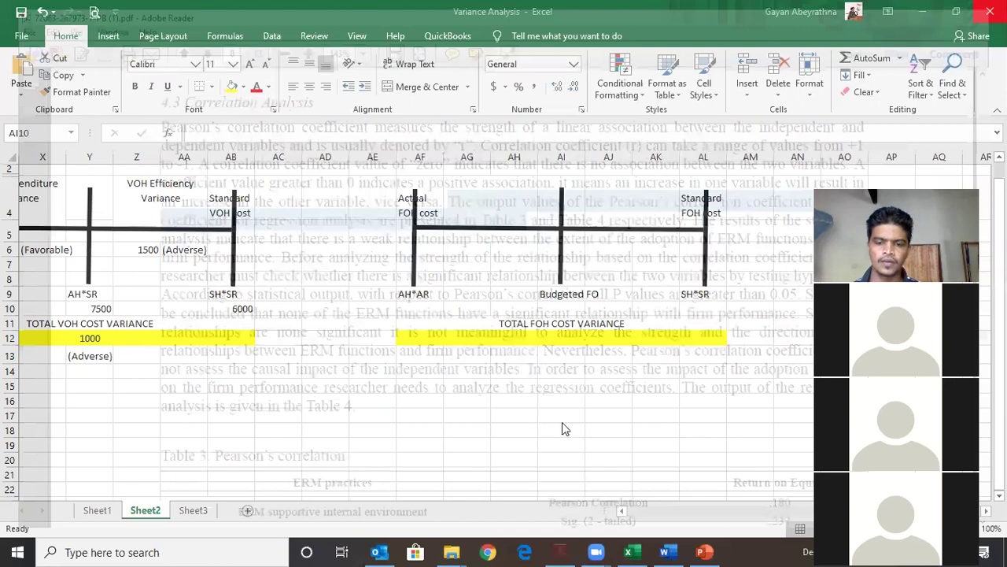
pyautogui.moveTo(456, 549)
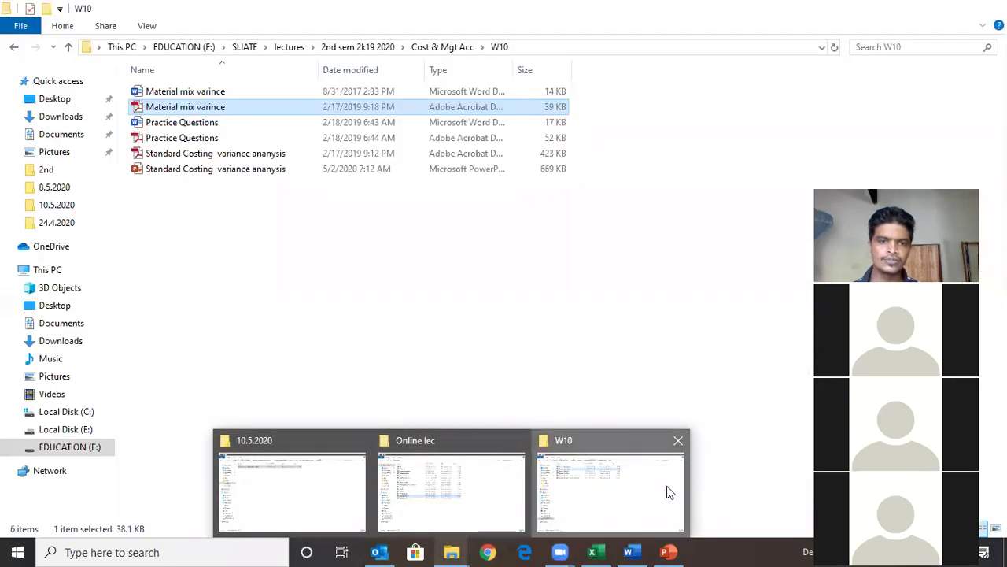
pyautogui.click(667, 485)
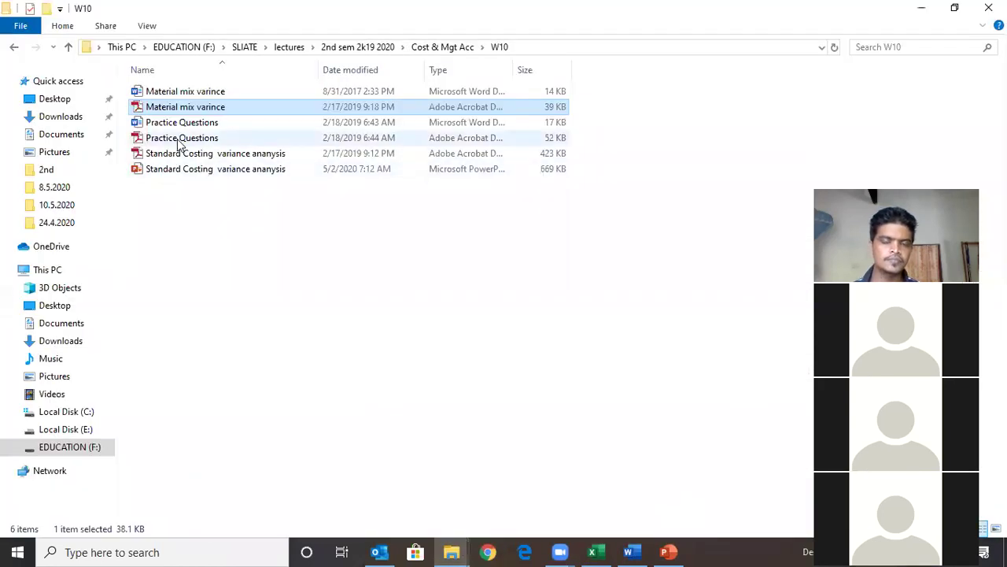
pyautogui.click(180, 139)
pyautogui.doubleClick(180, 139)
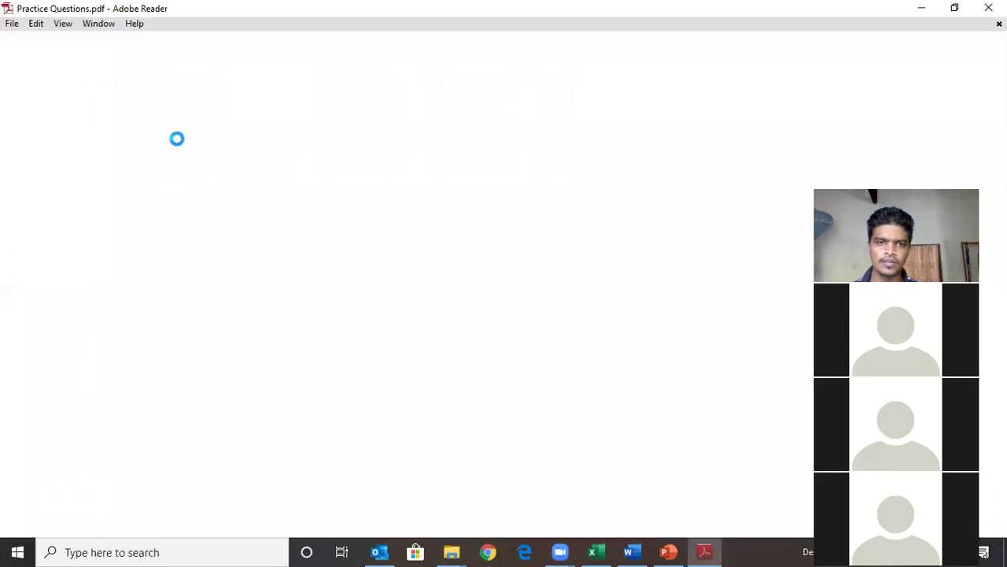
# Step: Find question 05 on PQR company in the Practice Questions PDF and read its budgeted and actual FOH information
pyautogui.scroll(-15, 747, 128)
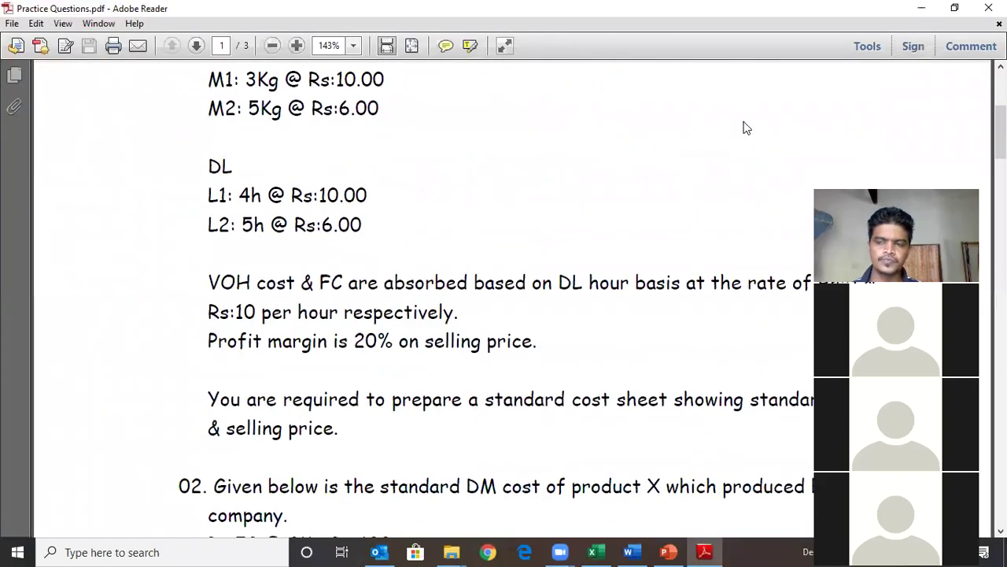
pyautogui.scroll(-10, 747, 128)
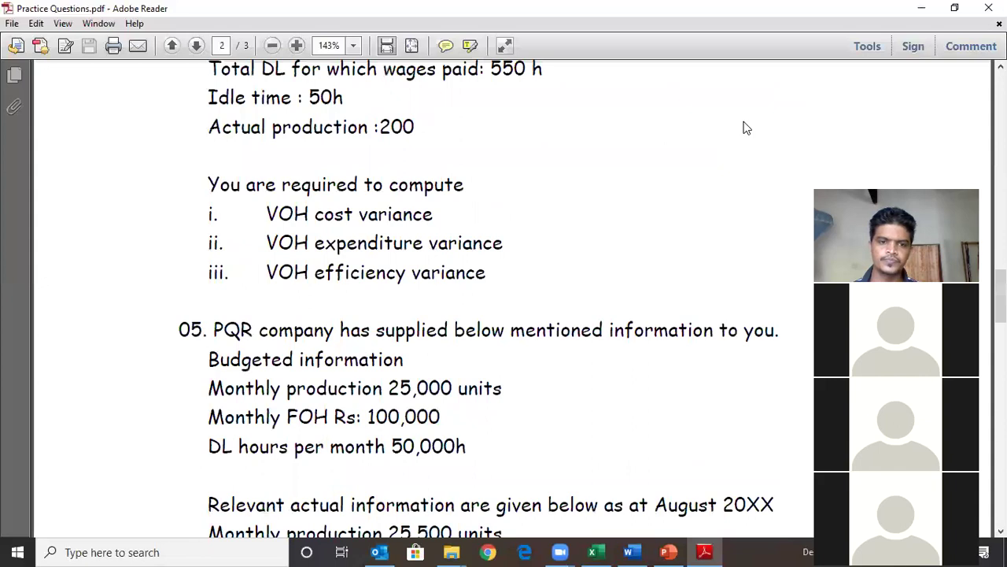
pyautogui.scroll(-3, 747, 128)
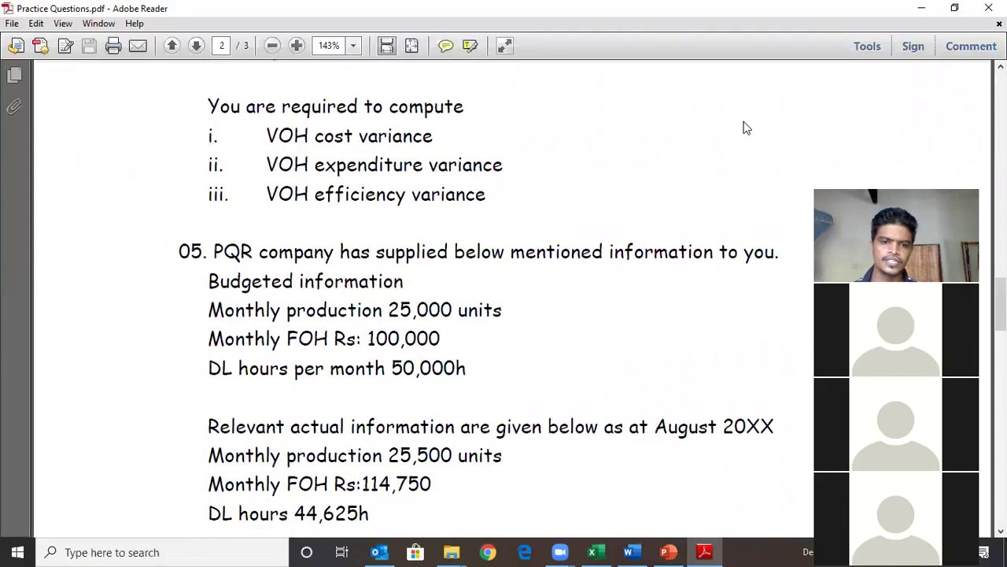
pyautogui.scroll(-3, 747, 128)
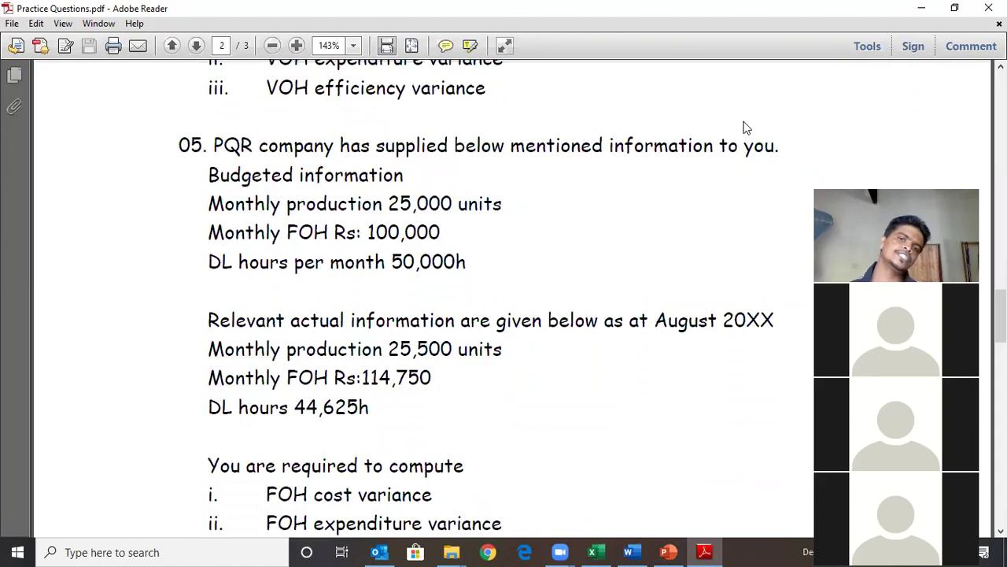
pyautogui.scroll(-1, 747, 129)
pyautogui.scroll(-1, 742, 121)
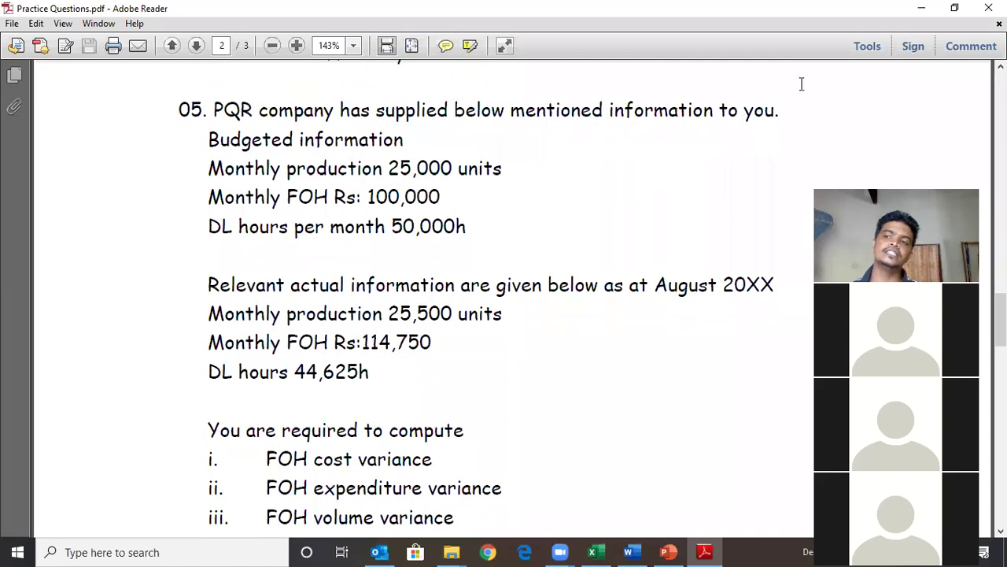
# Step: Reduce the Practice Questions PDF and the Variance Analysis workbook to smaller windows so they show side by side
pyautogui.click(955, 8)
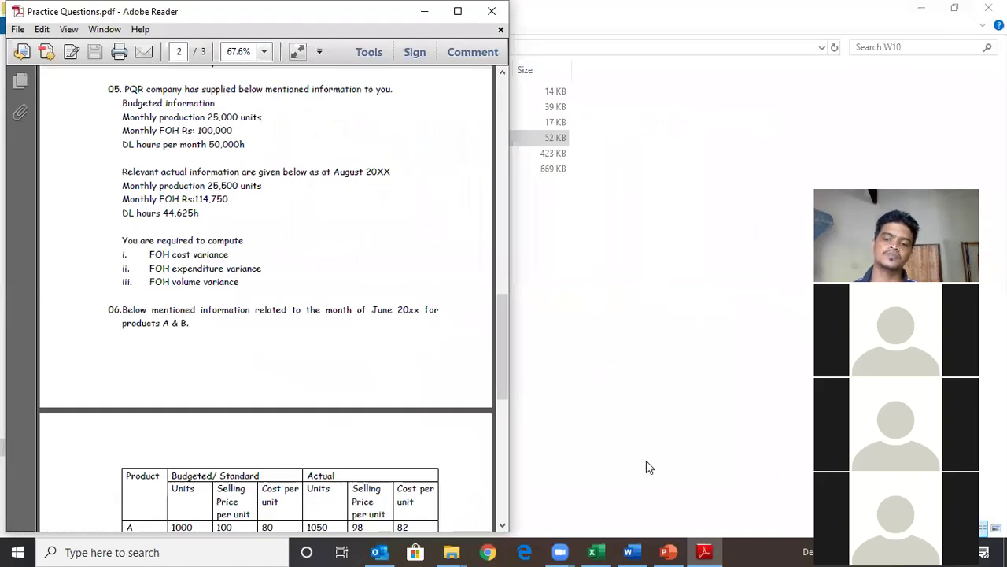
pyautogui.click(595, 551)
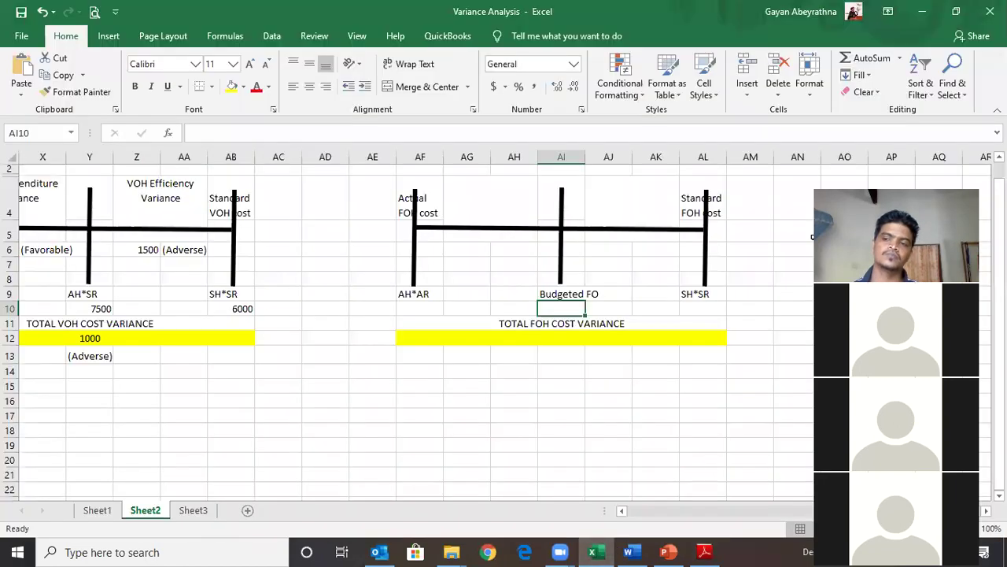
pyautogui.click(921, 11)
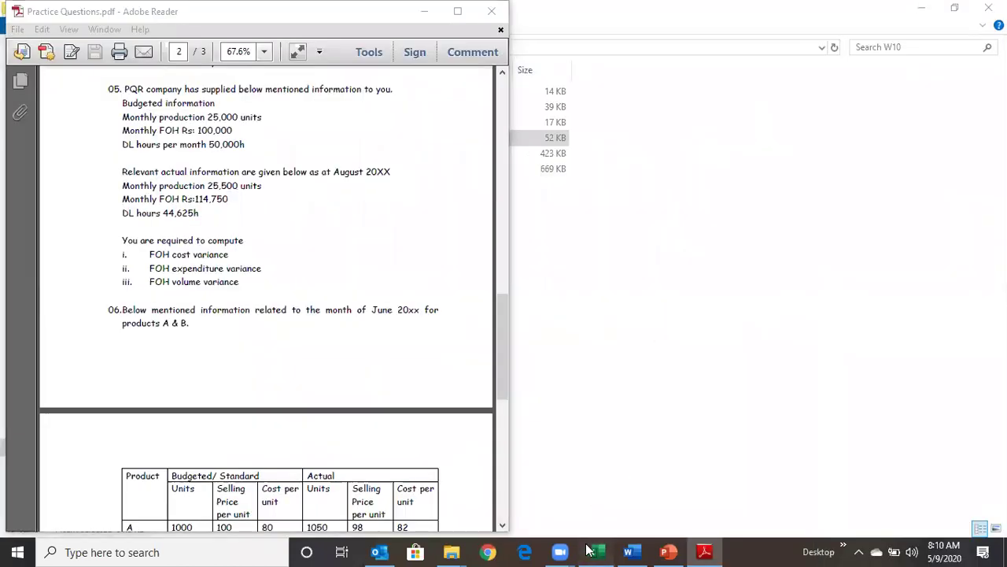
pyautogui.click(591, 550)
pyautogui.click(957, 11)
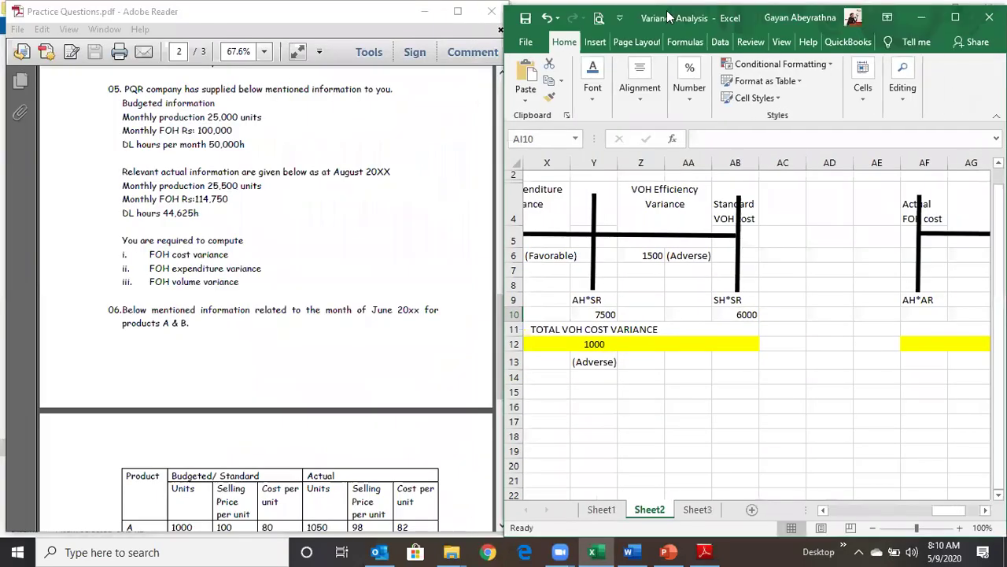
# Step: Show the complete FOH diagram in columns AE to AN of Sheet2 beside question 05
pyautogui.click(843, 376)
pyautogui.press('Right')
pyautogui.press('Right')
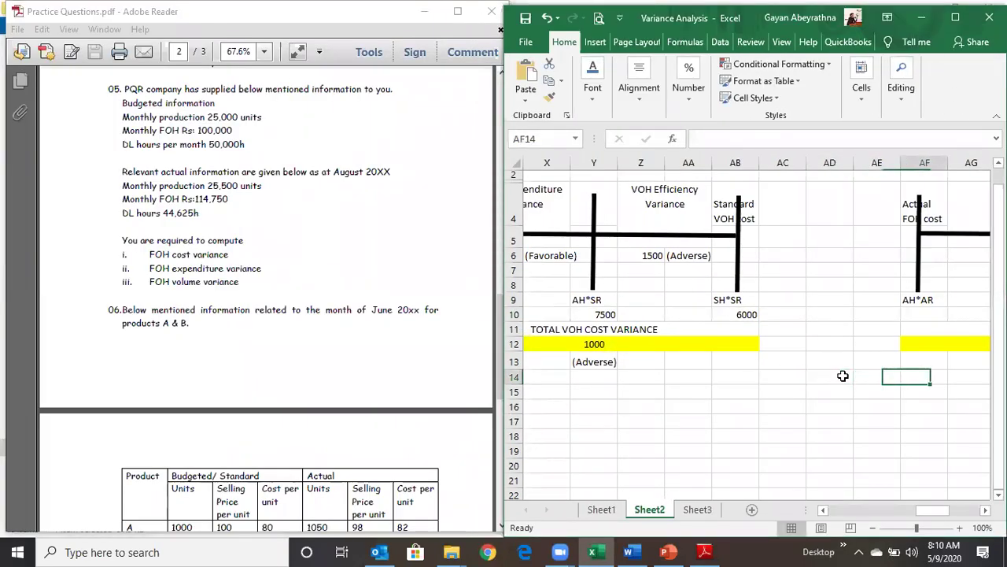
pyautogui.press('Right')
pyautogui.press('Right')
pyautogui.press('Right')
pyautogui.press('Right')
pyautogui.press('Right')
pyautogui.press('Right')
pyautogui.press('Right')
pyautogui.press('Right')
pyautogui.press('Right')
pyautogui.press('Right')
pyautogui.press('Left')
pyautogui.press('Left')
pyautogui.press('Left')
pyautogui.press('Left')
pyautogui.press('Left')
pyautogui.press('Left')
pyautogui.press('Left')
pyautogui.press('Left')
pyautogui.press('Left')
pyautogui.press('Left')
pyautogui.press('Left')
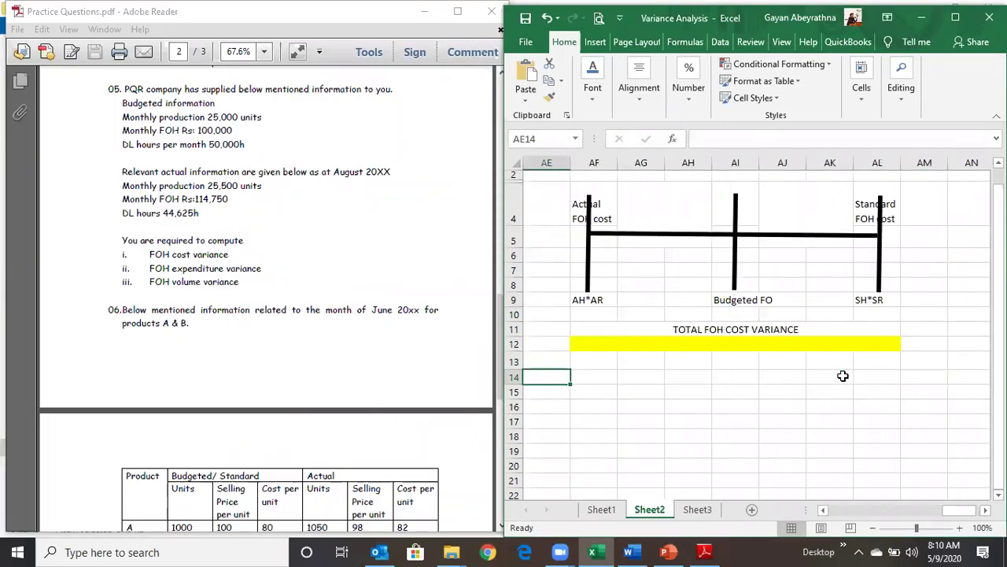